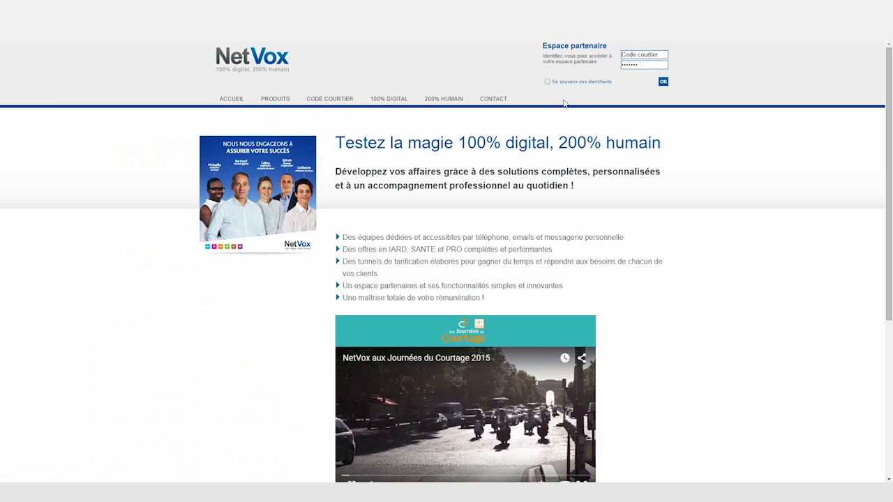
Log into Espace partenaire with the broker code and password, saving the credentials.
left_click_drag(669, 55, 604, 58)
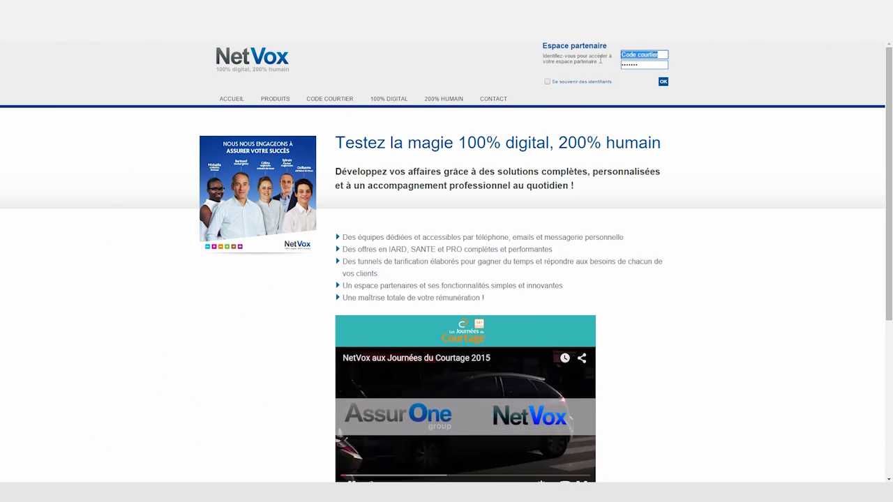
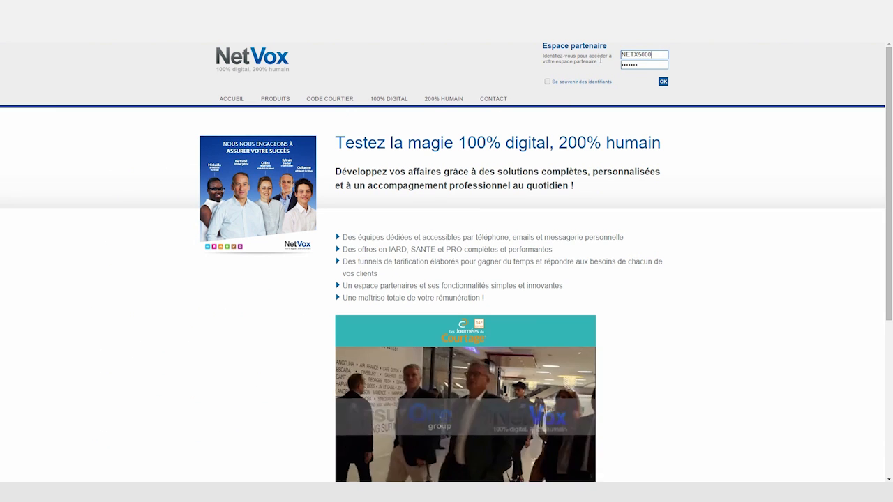
left_click_drag(654, 68, 598, 67)
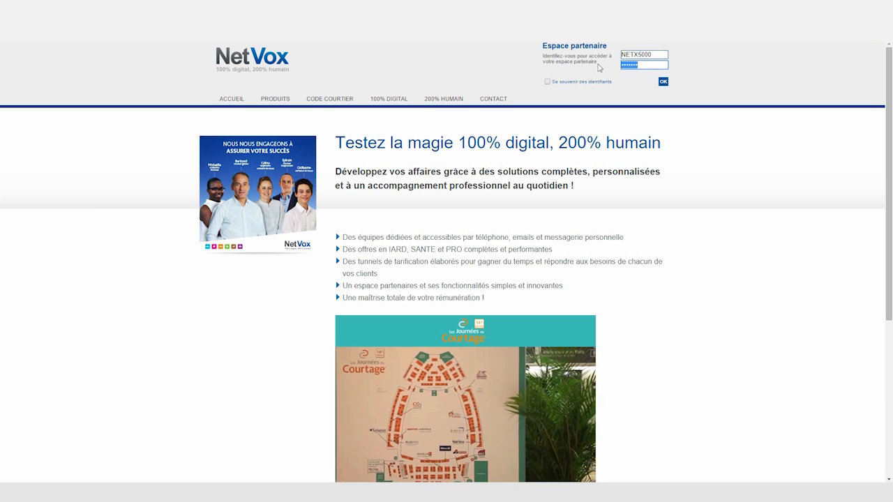
type("••••")
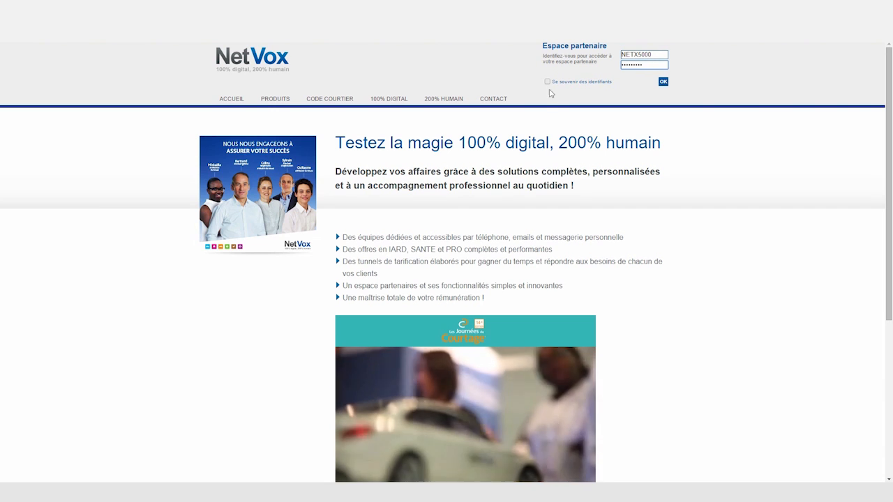
left_click(548, 81)
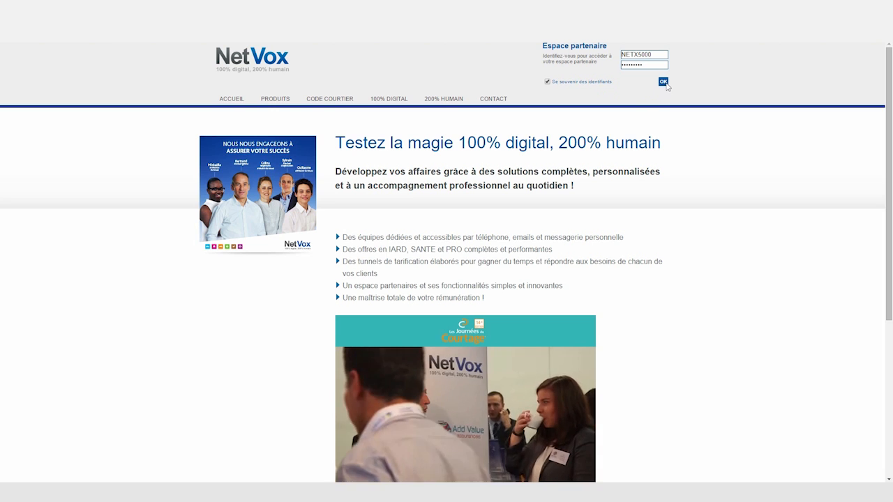
left_click(665, 83)
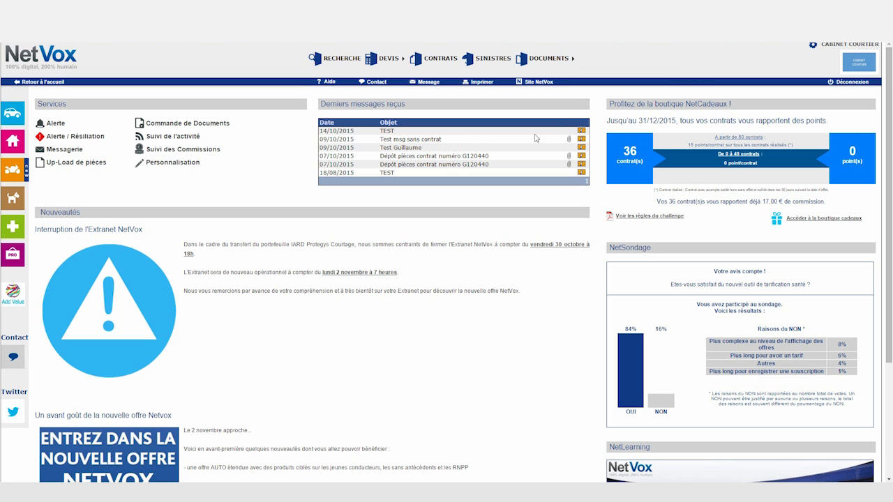
Start a new Auto quote from DEVIS > Nouveau Devis.
mouse_move(22, 116)
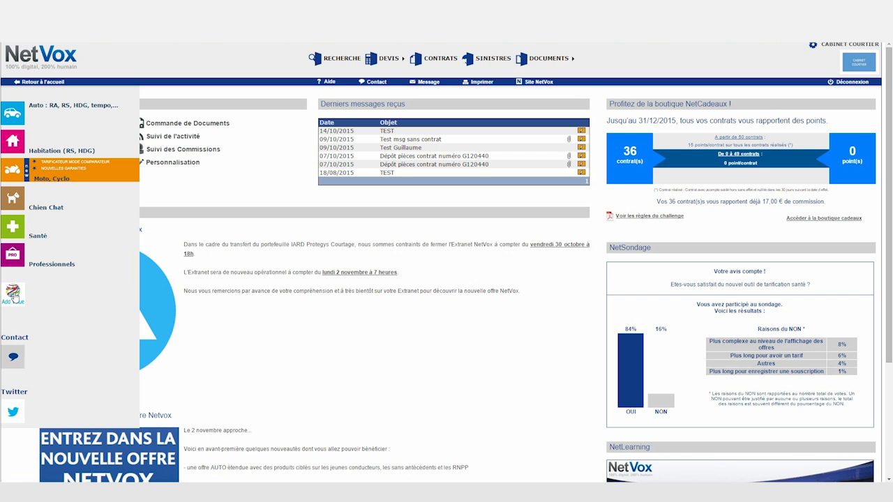
mouse_move(388, 58)
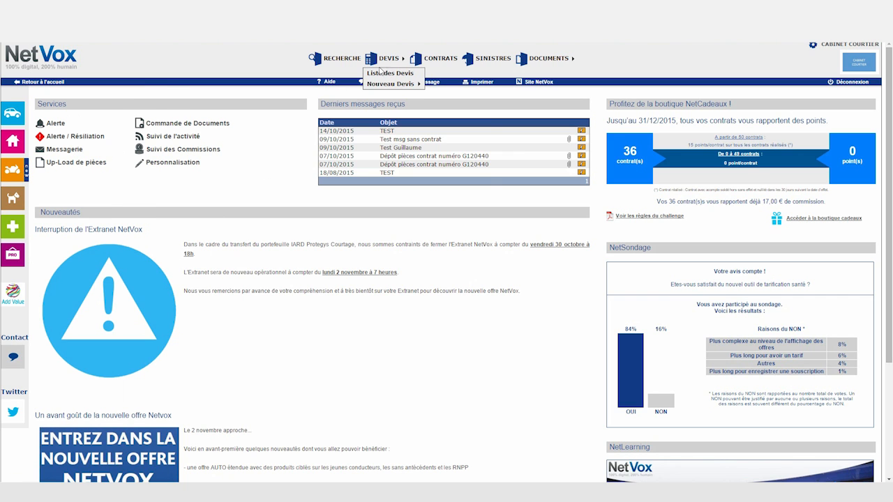
mouse_move(395, 85)
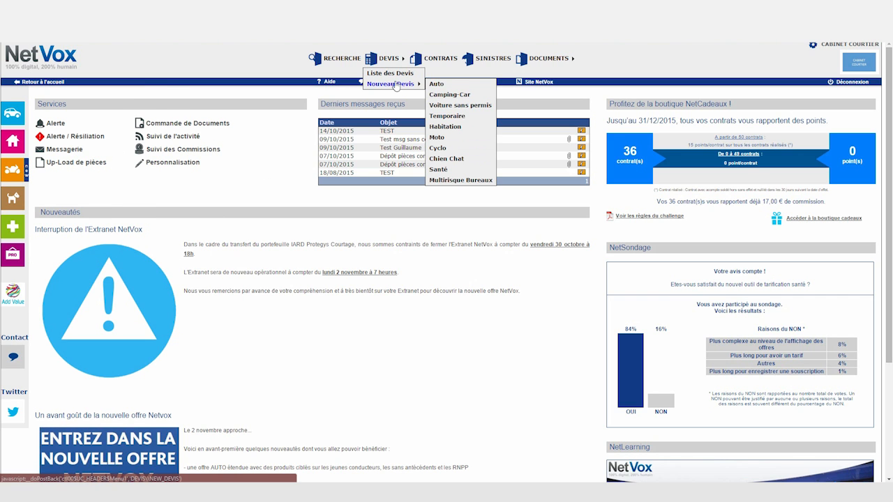
left_click(437, 83)
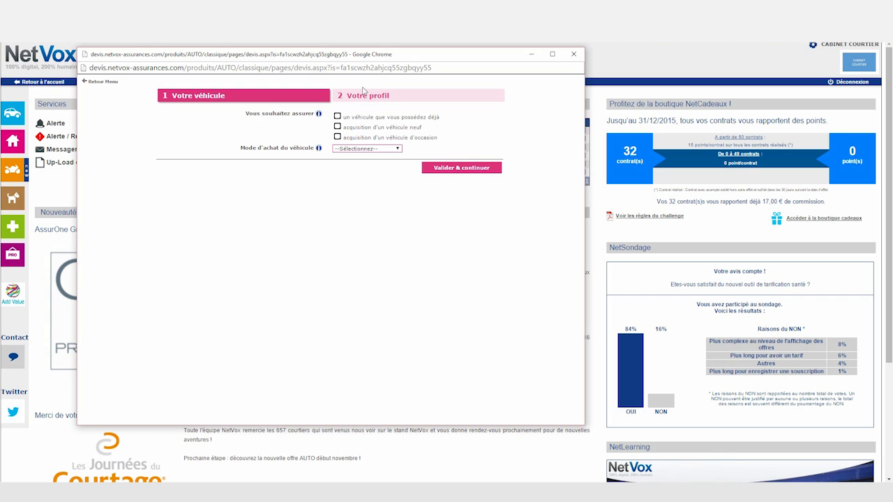
Declare an already-owned, currently insured vehicle first registered 01/01/2015, bought Comptant.
left_click(337, 117)
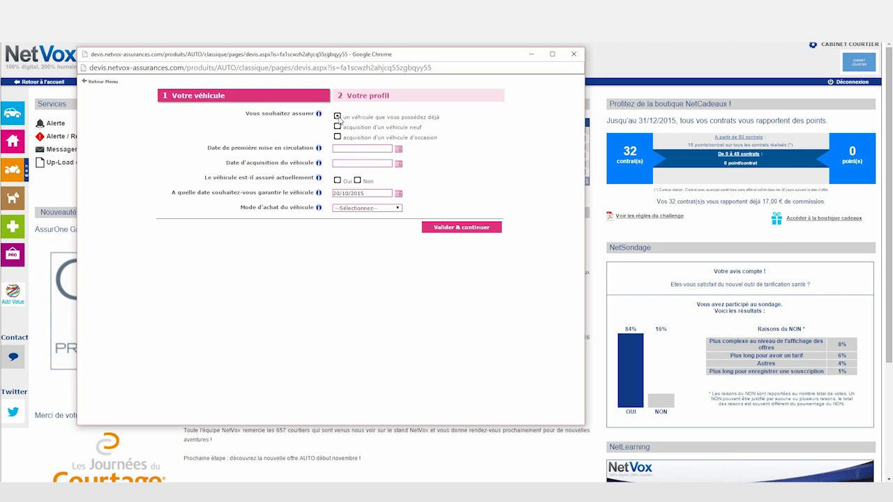
mouse_move(319, 114)
left_click(372, 153)
type("01/01/2015")
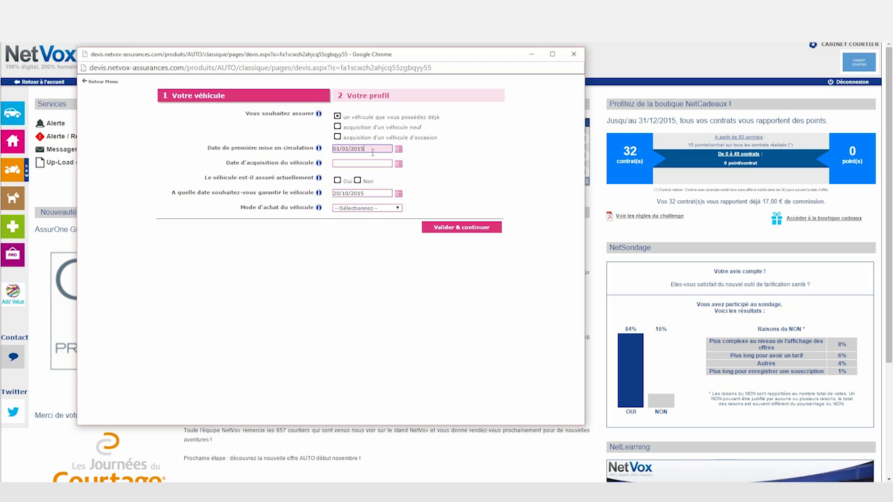
left_click(380, 167)
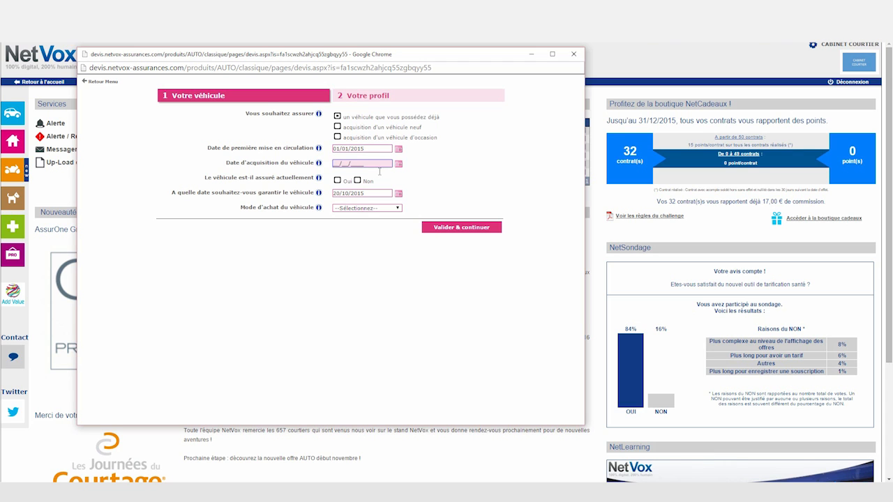
left_click(339, 182)
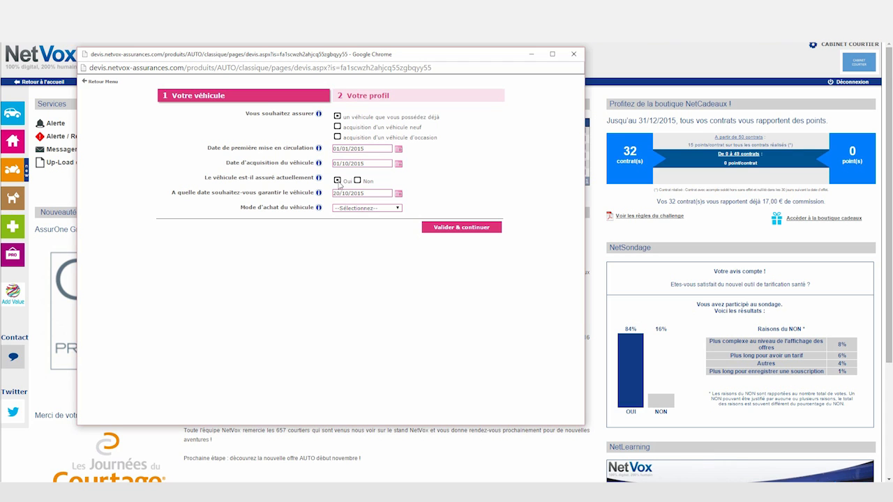
left_click(395, 210)
left_click(391, 222)
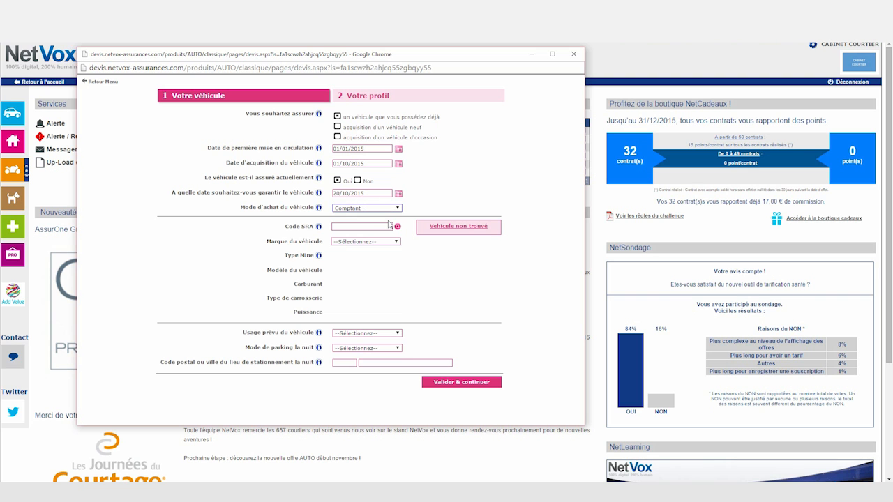
Select the PEUGEOT 107 ACCESS as the vehicle model.
left_click(396, 242)
left_click(384, 301)
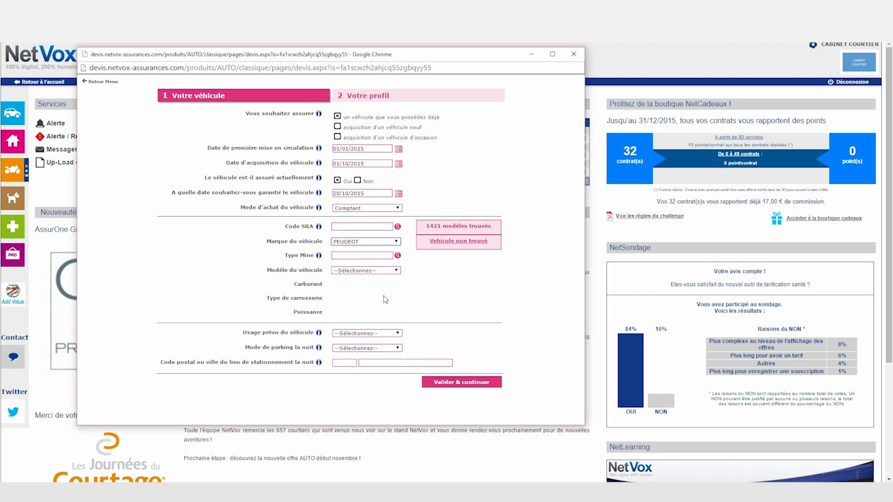
left_click(392, 273)
left_click(393, 279)
left_click(395, 300)
left_click(359, 312)
left_click(237, 201)
left_click(342, 287)
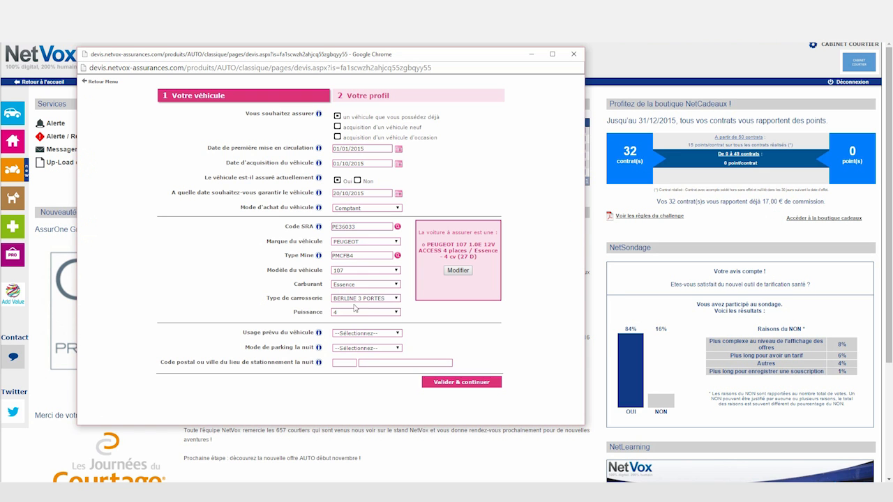
Set Vie privée usage, Voie publique parking at 95210 ST GRATIEN, then main driver Vous-même.
left_click(396, 334)
left_click(387, 347)
left_click(396, 349)
left_click(381, 364)
left_click(344, 363)
type("95210")
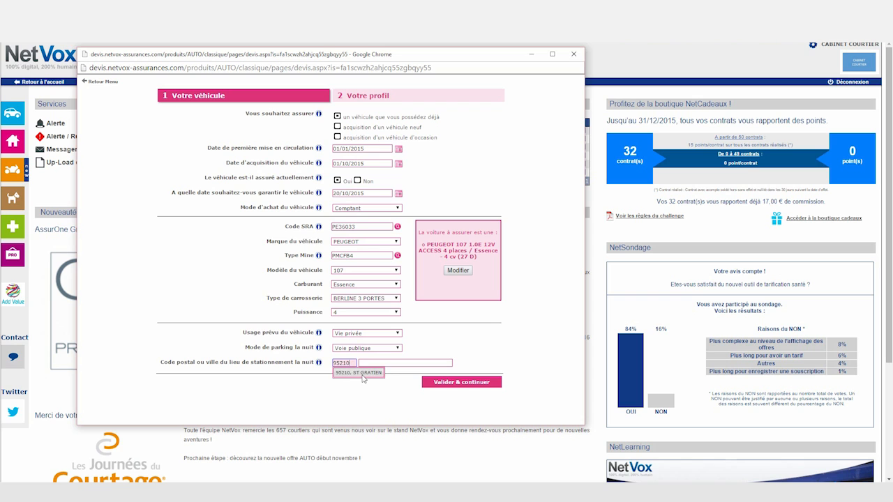
left_click(347, 373)
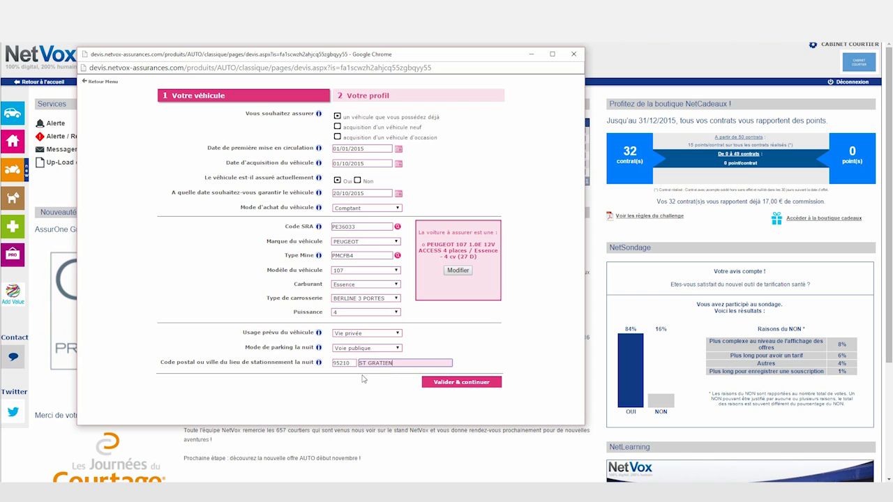
left_click(445, 383)
left_click(415, 115)
left_click(403, 130)
Set card holder Le Souscripteur, birth date, Marié(e), Salarié and licence date 14/02/2005.
left_click(384, 130)
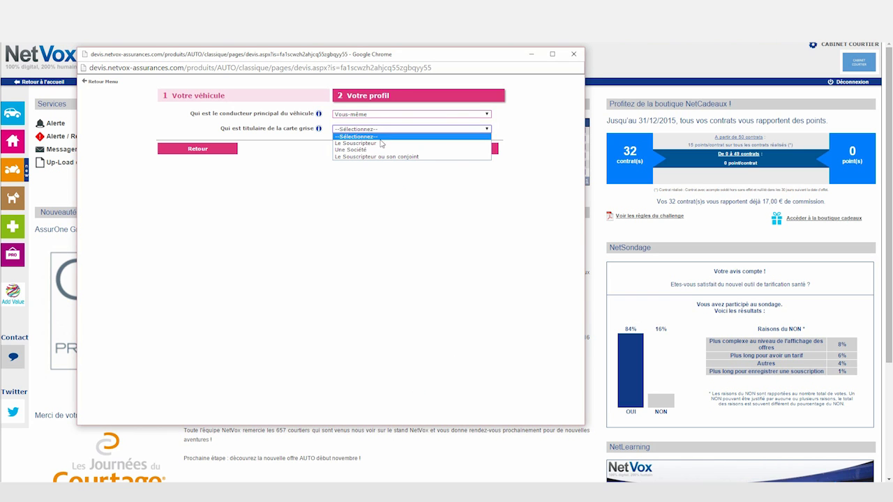
left_click(382, 142)
left_click(358, 199)
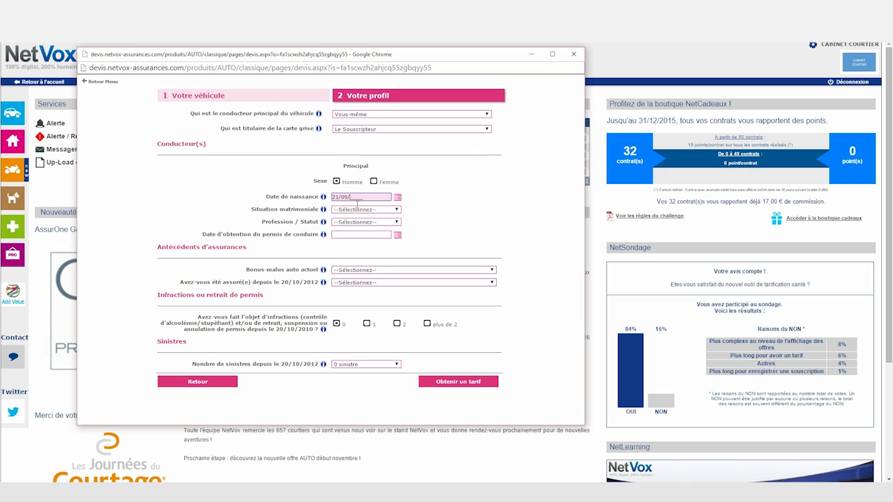
left_click(394, 211)
left_click(363, 222)
left_click(381, 222)
left_click(371, 238)
left_click(376, 238)
type("14022005")
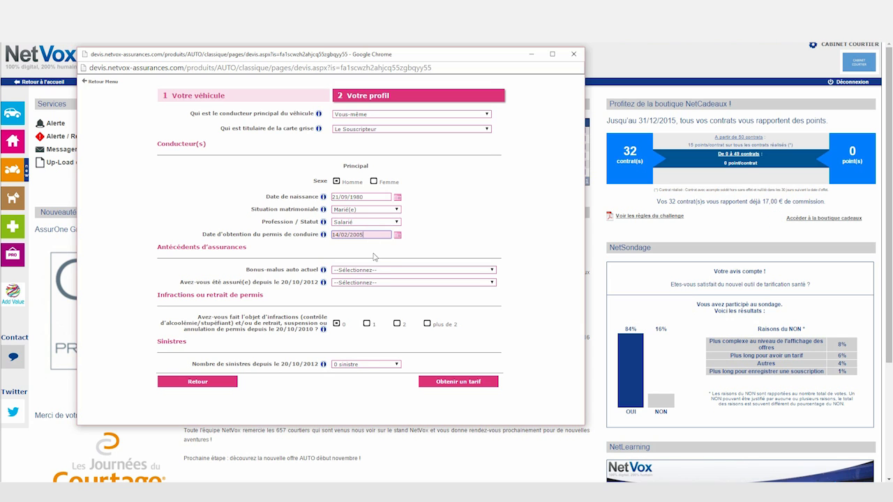
Enter 50% bonus, 36 months uninterrupted cover with AG2R, and request the prices.
left_click(379, 270)
left_click(382, 283)
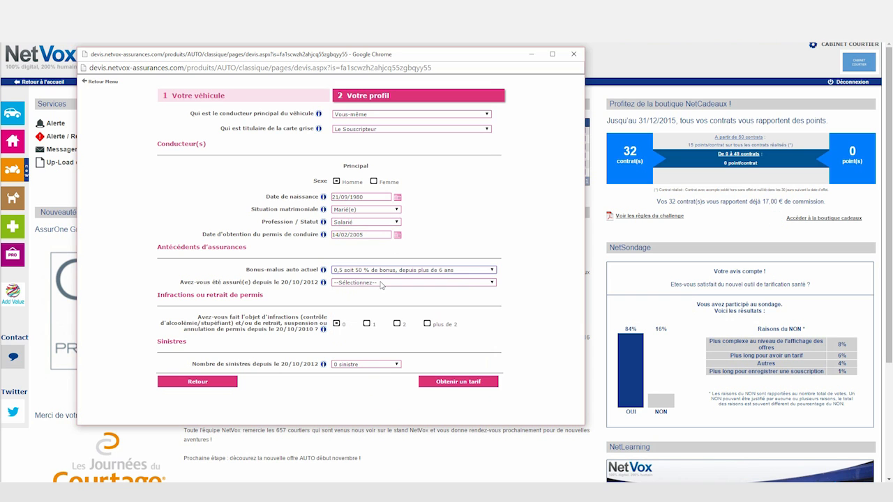
left_click(381, 282)
left_click(406, 298)
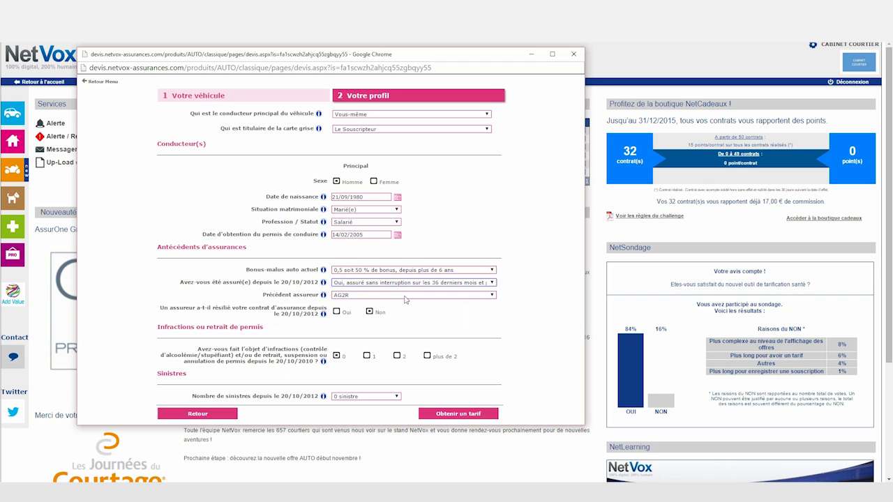
left_click(417, 297)
left_click(402, 314)
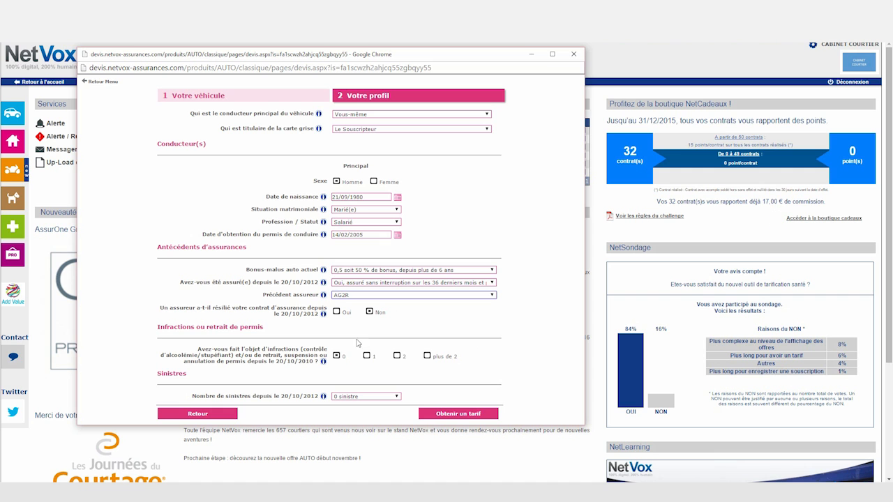
left_click(450, 415)
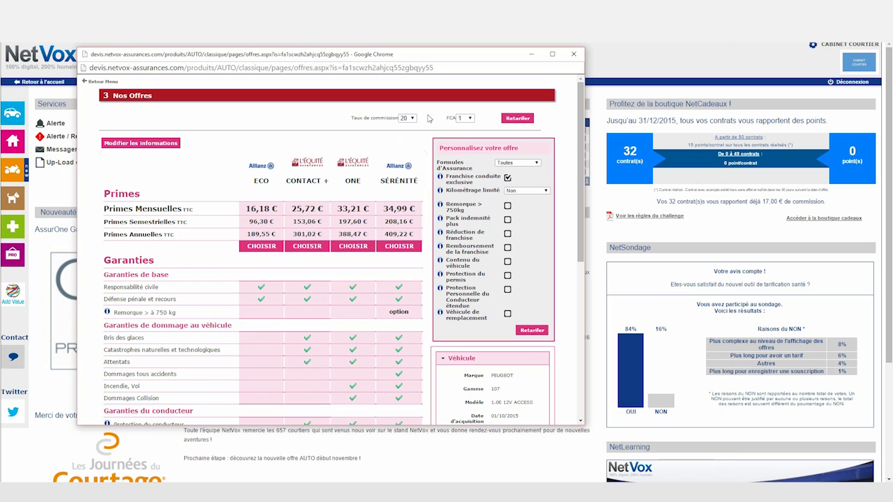
Re-price the offers with commission rate 15 and FCA 50.
left_click(412, 119)
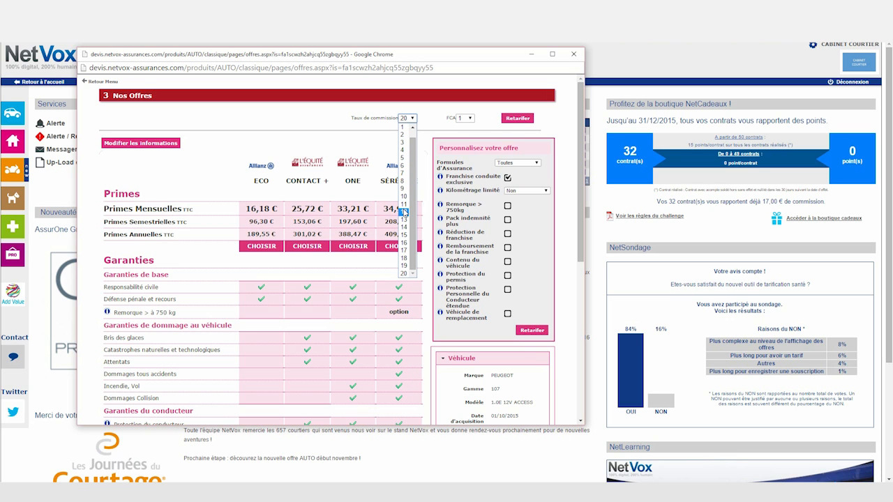
left_click(404, 235)
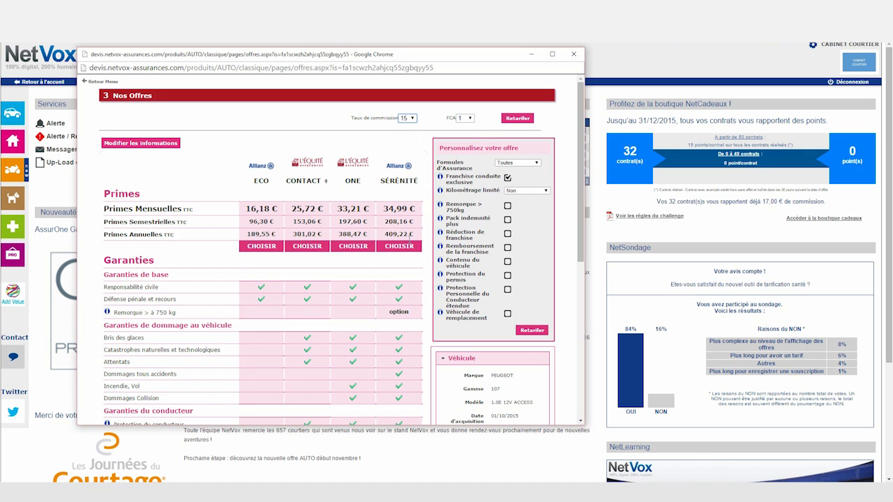
left_click(472, 120)
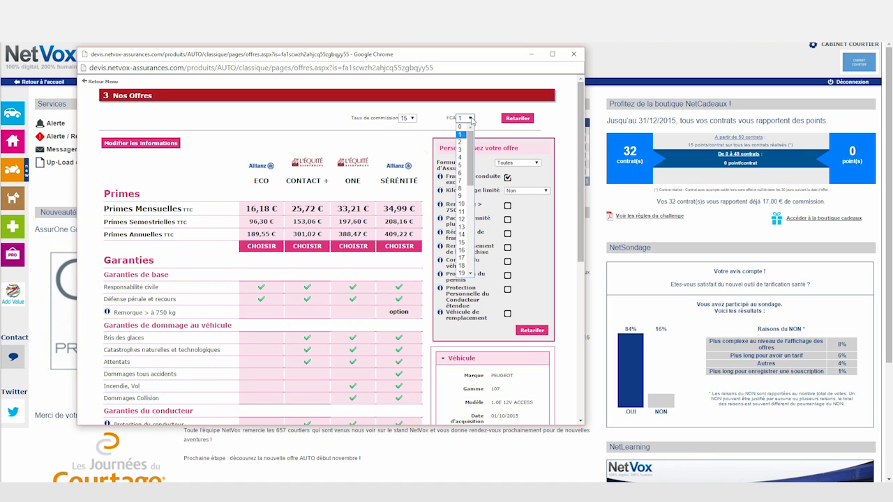
left_click_drag(470, 143, 468, 241)
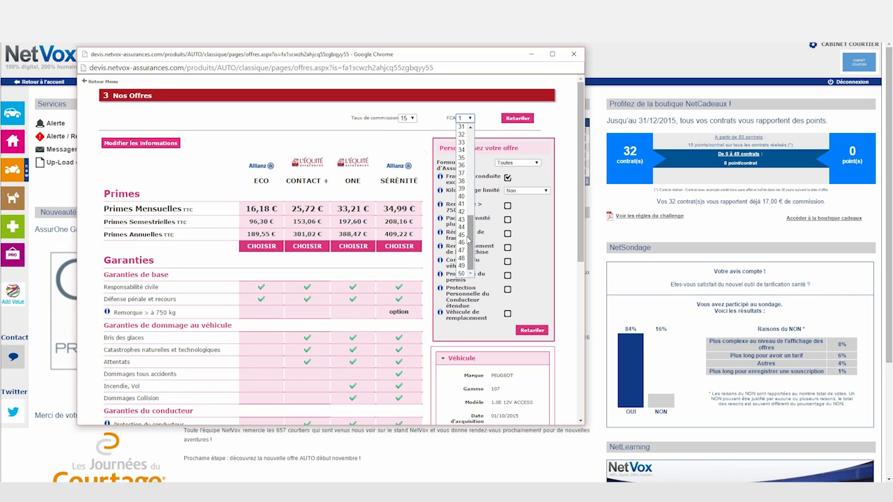
left_click(462, 273)
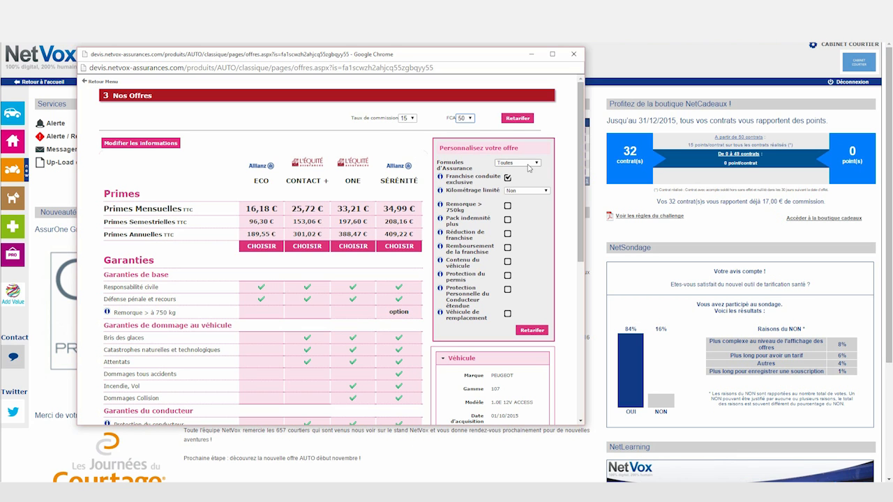
left_click(526, 126)
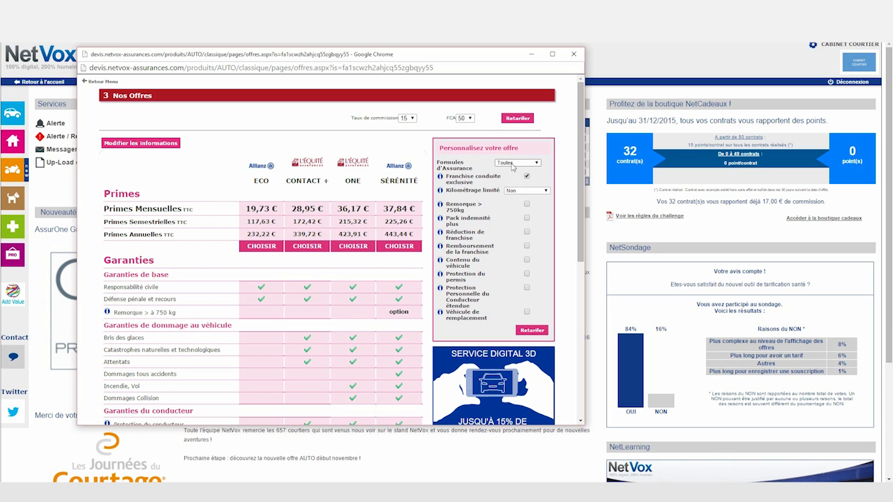
Filter to ECO formulas, choose the Allianz ECO offer, and set civility to Monsieur.
left_click(515, 164)
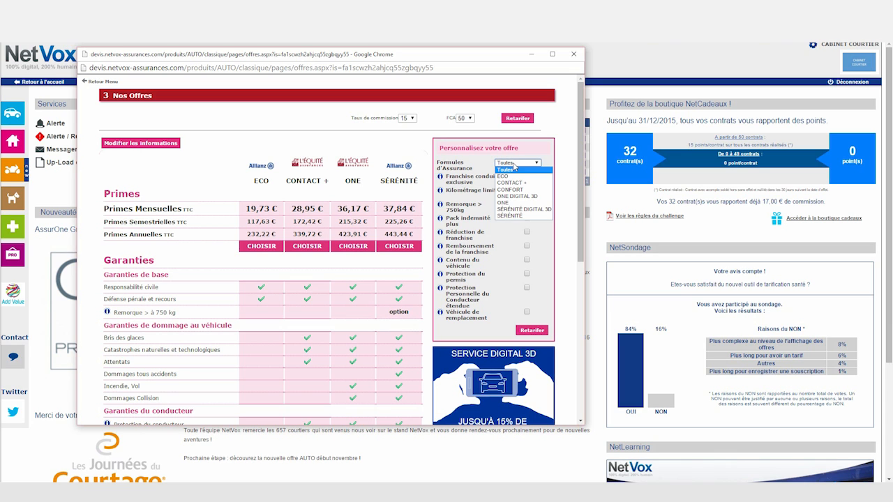
left_click(505, 179)
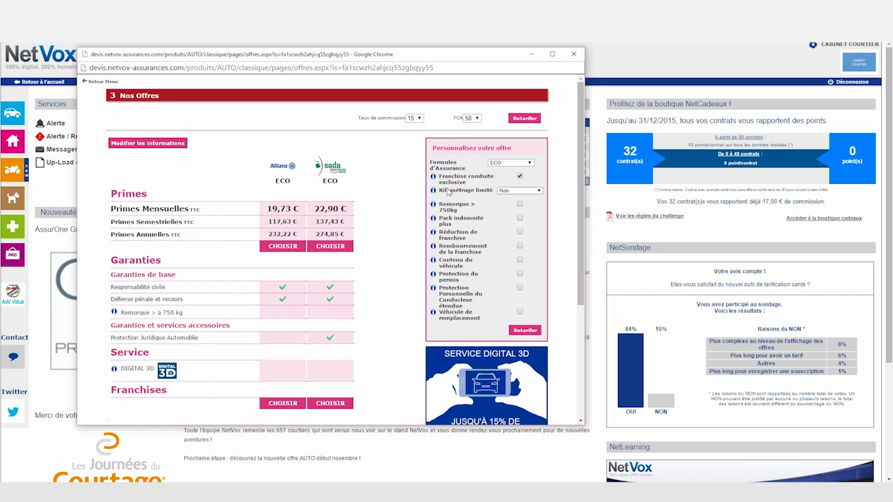
left_click(273, 246)
left_click(392, 133)
left_click(360, 152)
Enter the subscriber's last name, first name and street address in 95210 ST GRATIEN.
left_click(363, 144)
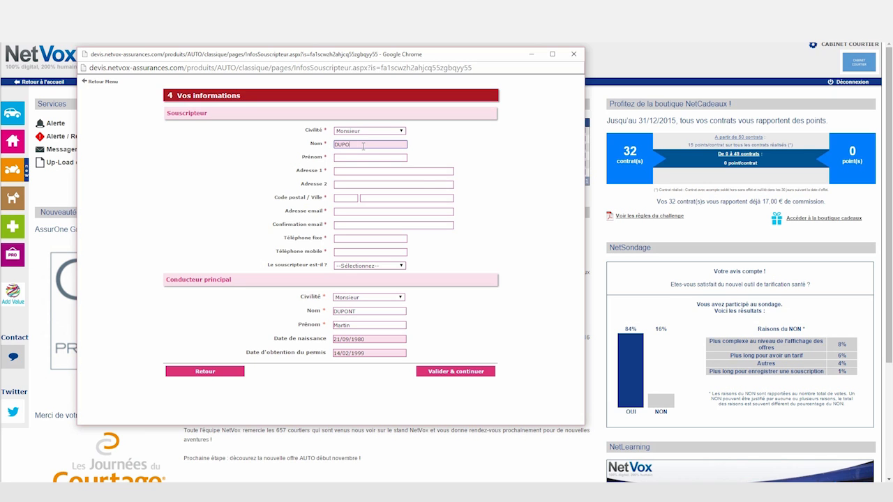
left_click(391, 159)
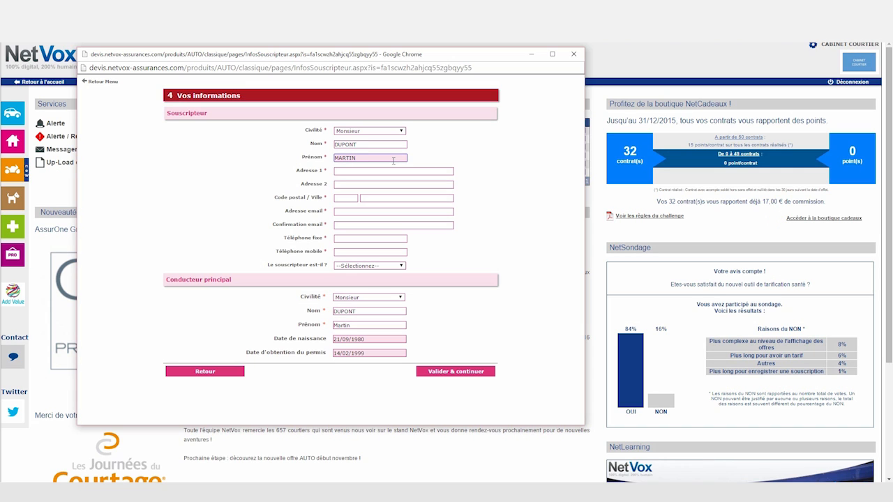
left_click(392, 172)
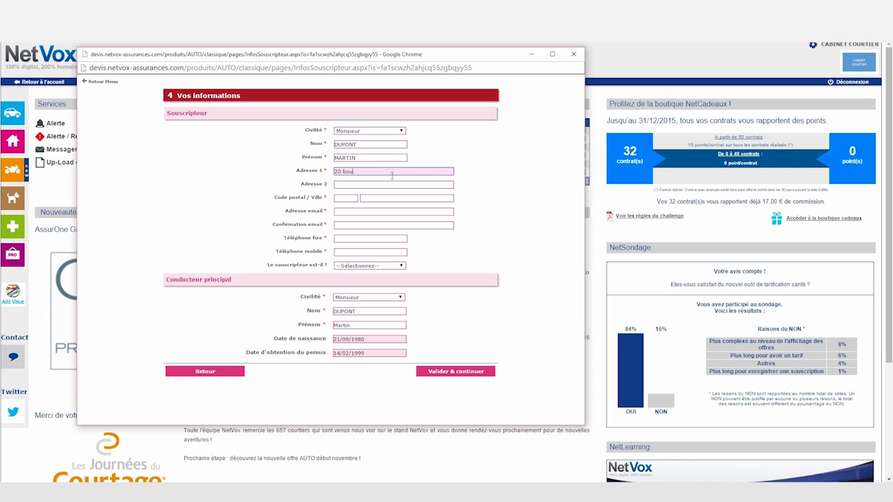
left_click(357, 201)
type("952")
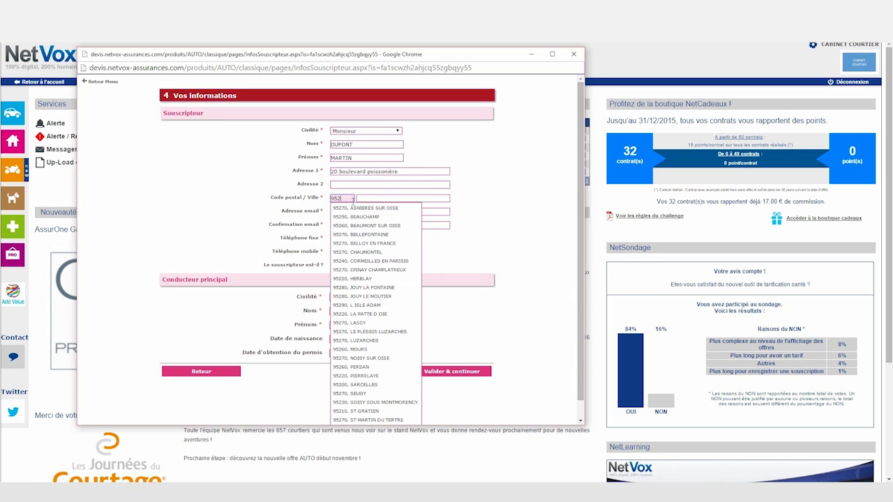
type("10")
left_click(367, 211)
Fill in the subscriber's e-mail, landline and mobile, mark them main driver, and save.
left_click(367, 214)
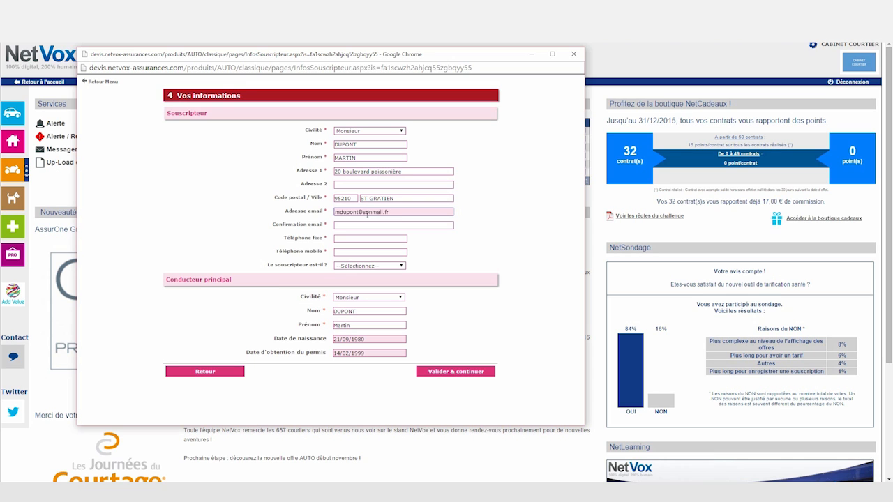
left_click(431, 229)
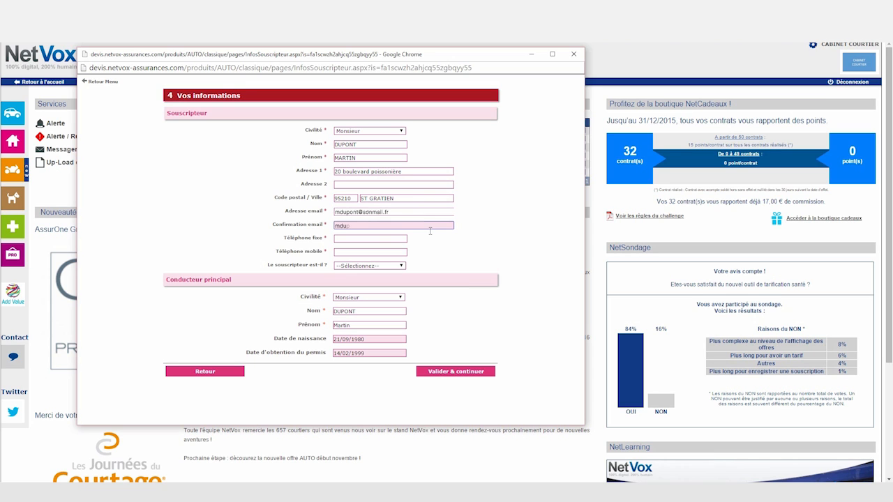
left_click(401, 240)
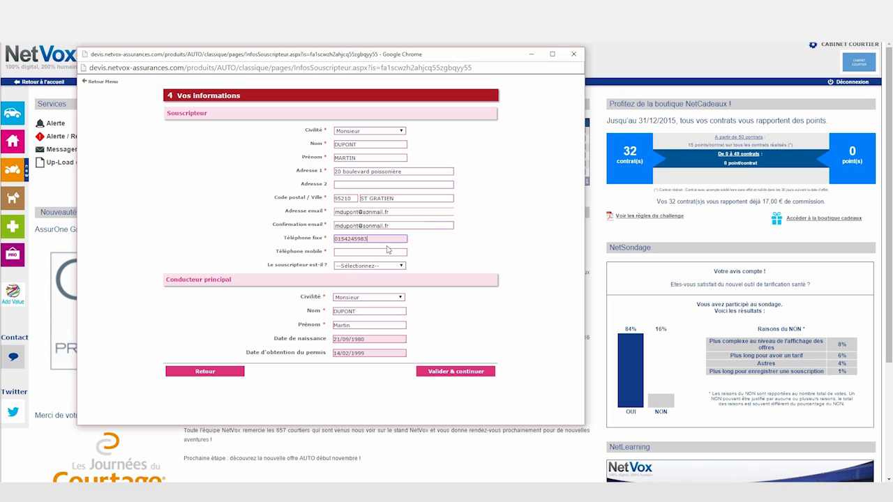
left_click(387, 253)
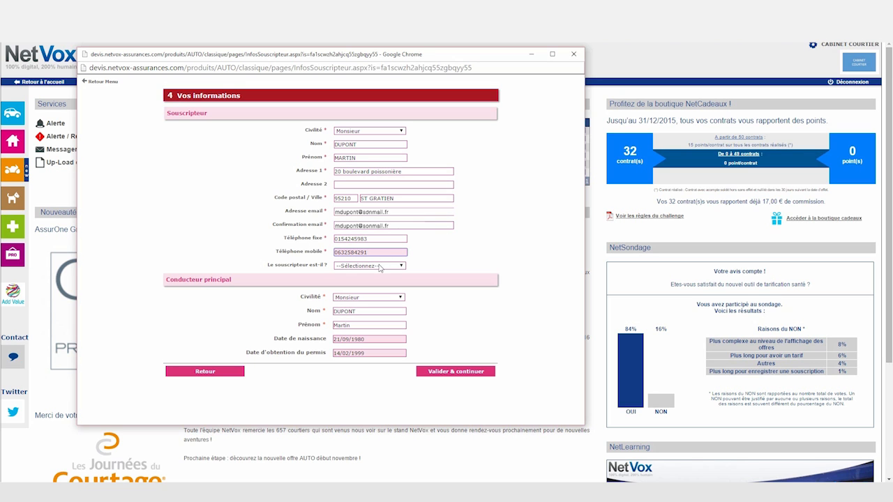
left_click(380, 268)
left_click(384, 278)
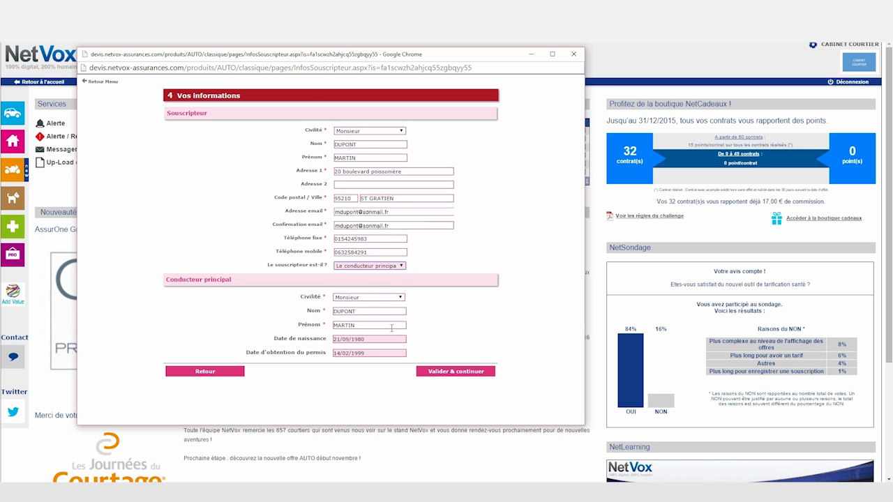
left_click(445, 373)
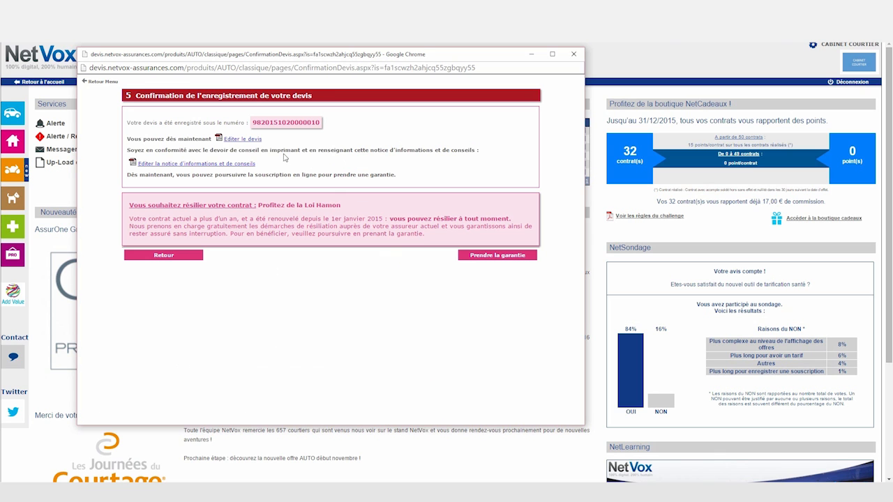
View the quote PDF and the information notice, then proceed with Prendre la garantie.
left_click(244, 140)
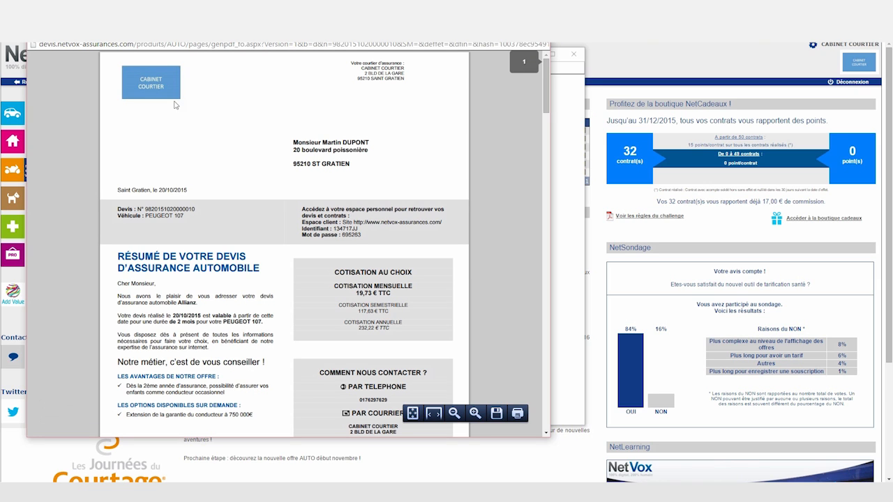
scroll(350, 186, "down", 3)
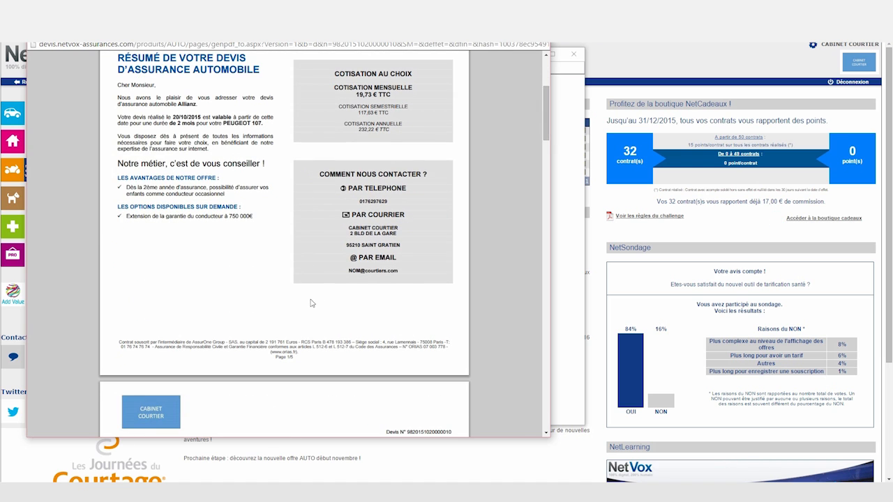
key("ctrl+w")
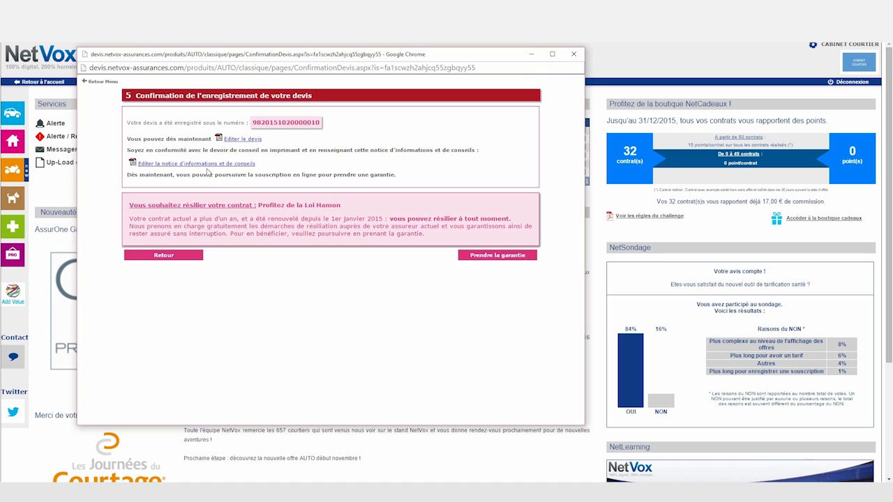
left_click(209, 167)
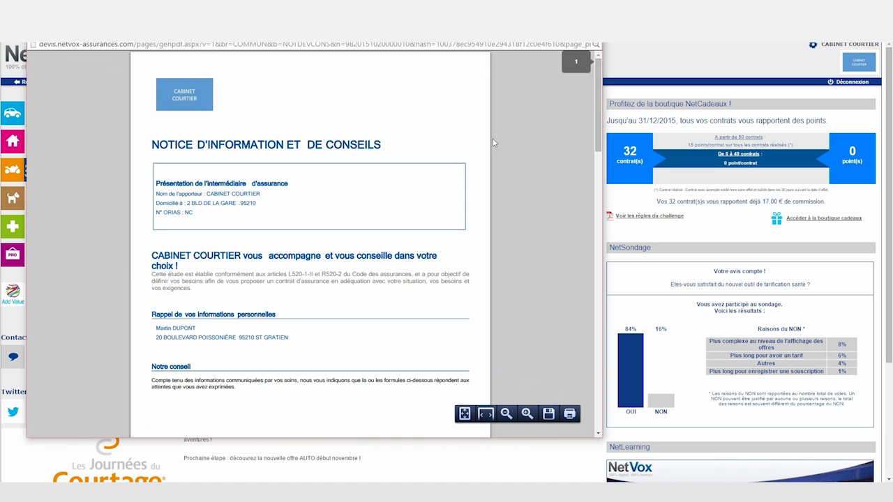
left_click_drag(597, 103, 602, 220)
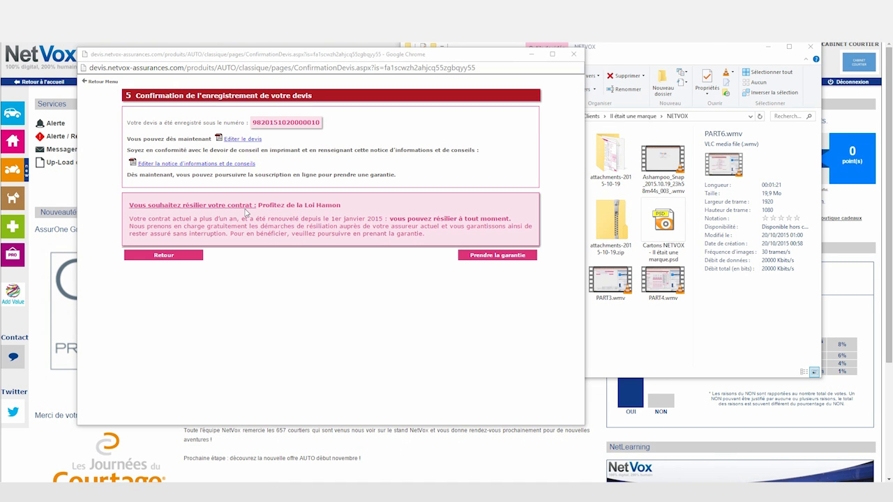
left_click(508, 256)
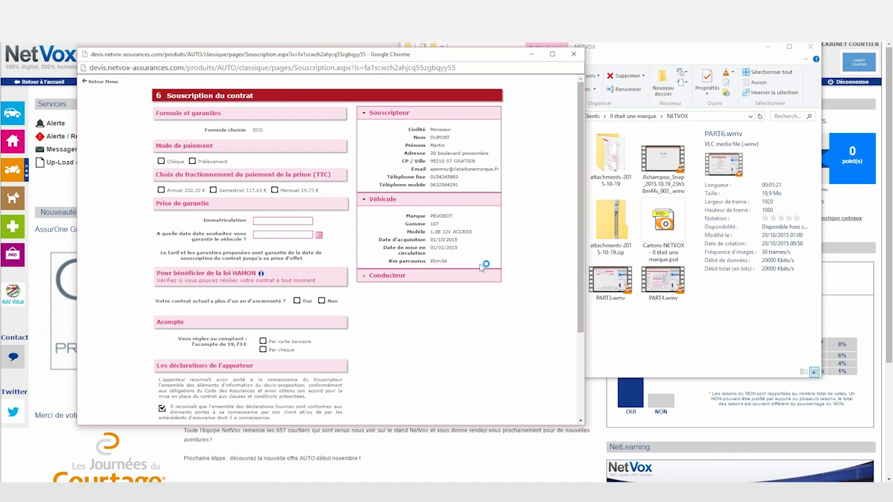
left_click(163, 162)
left_click(272, 223)
type("234AB95")
left_click(273, 235)
type("21/10/2015")
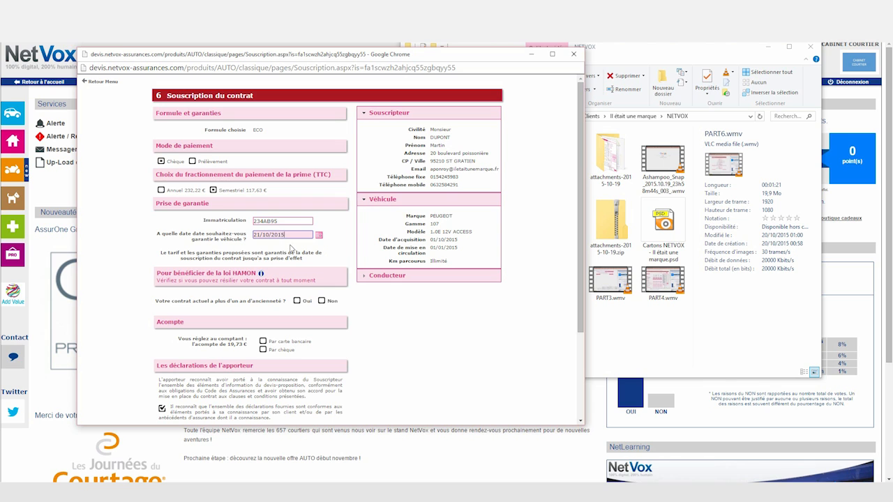
left_click(321, 301)
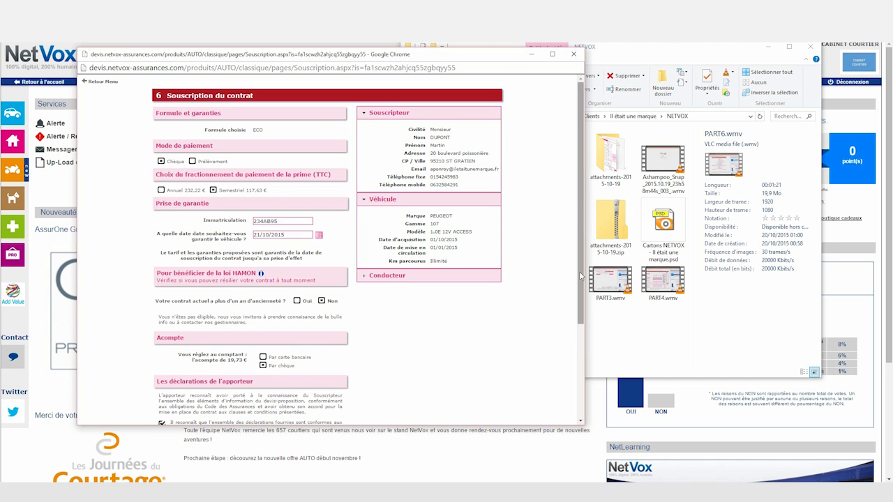
scroll(555, 288, "down", 3)
left_click(440, 405)
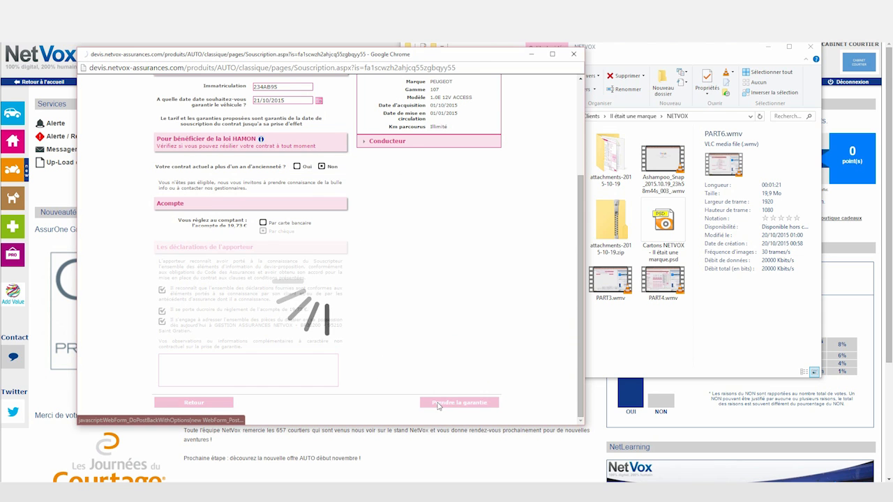
left_click(277, 187)
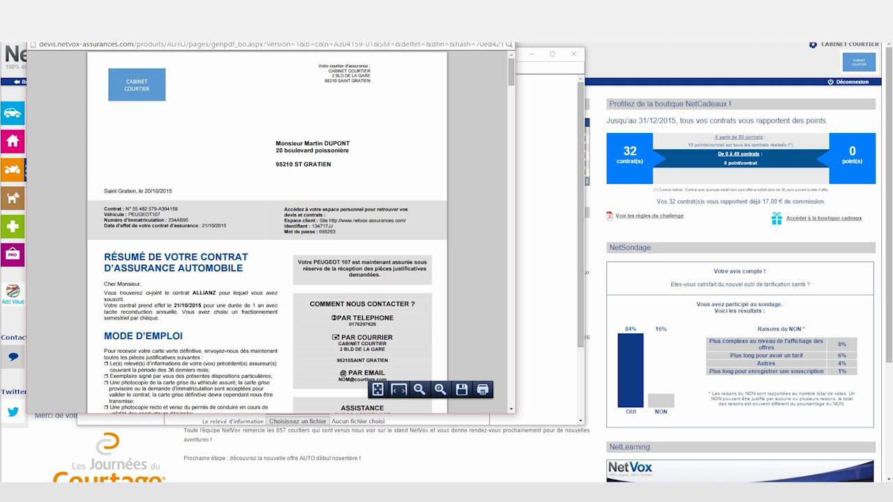
Review the green card and payment schedule PDFs, then close the confirmation window.
left_click(504, 31)
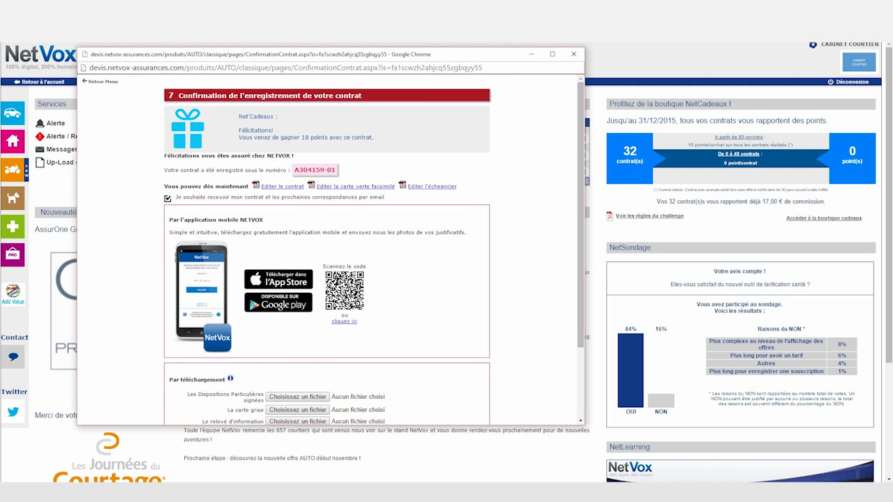
left_click(349, 187)
left_click_drag(548, 135, 527, 255)
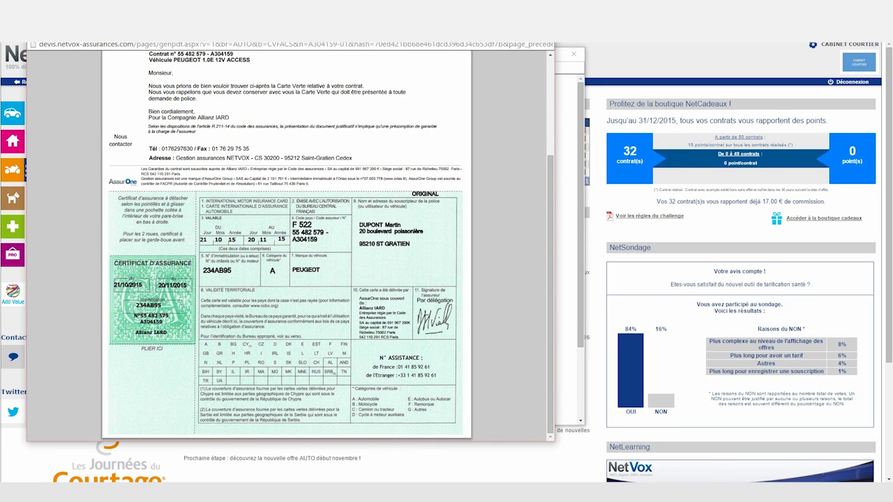
left_click(544, 30)
left_click(433, 187)
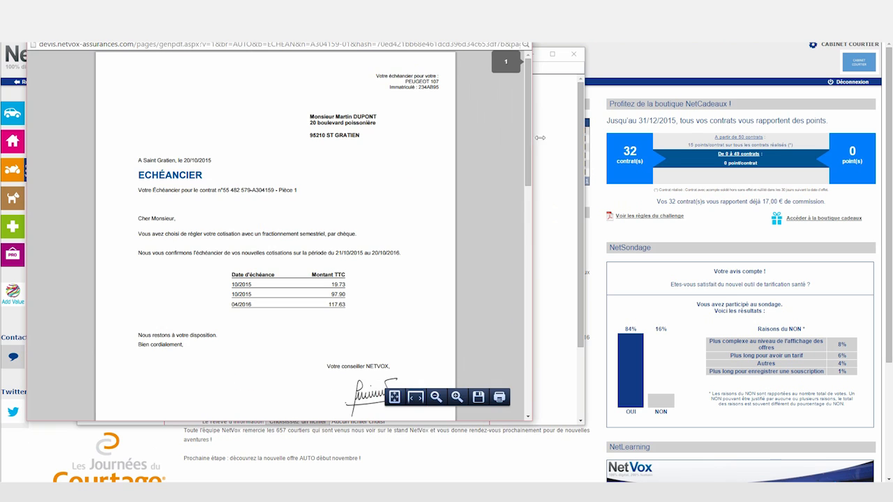
scroll(531, 146, "down", 2)
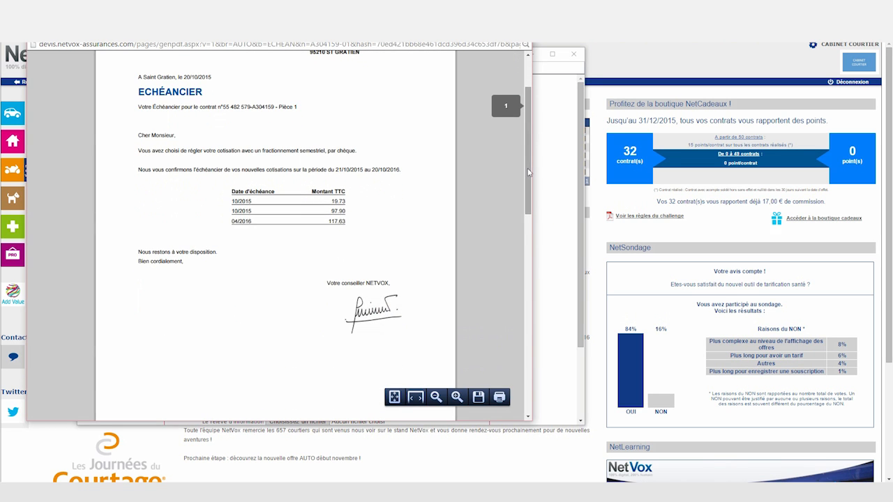
left_click(521, 31)
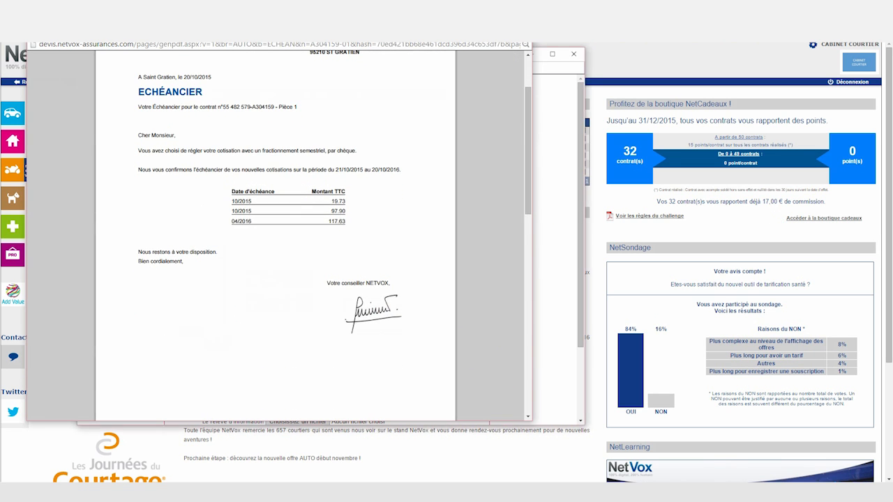
left_click_drag(581, 146, 581, 220)
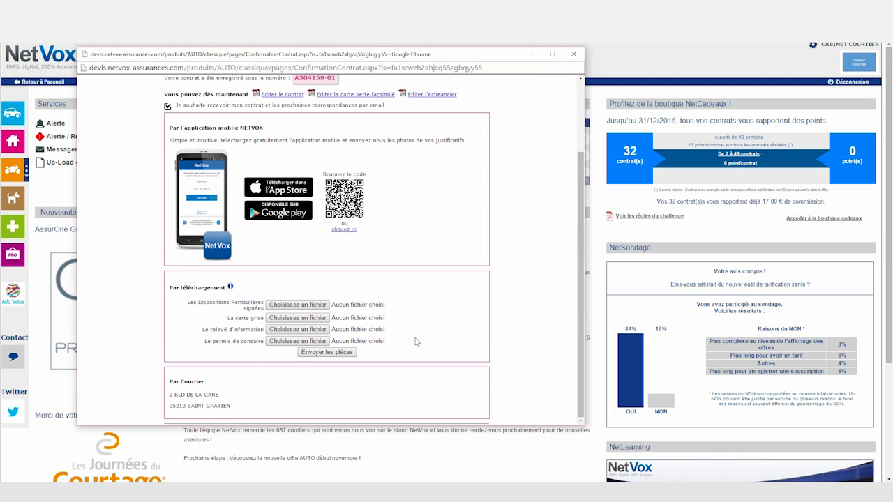
left_click_drag(581, 296, 581, 218)
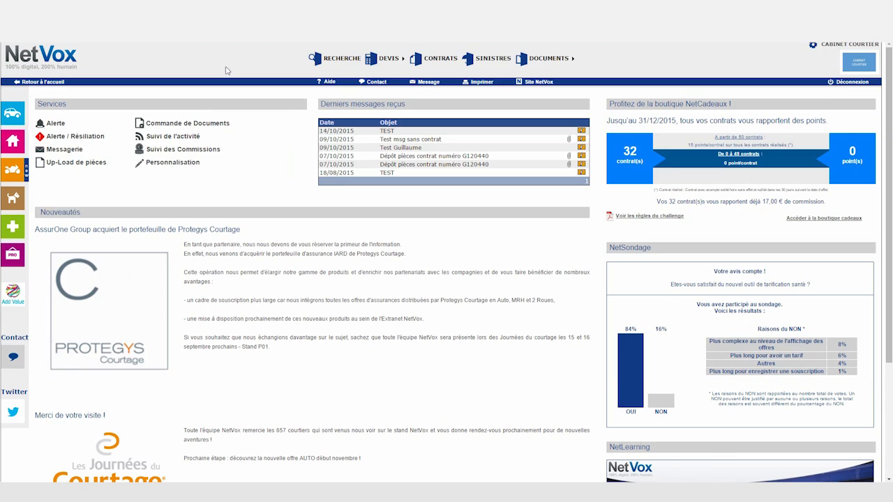
List the client's quotes by surname, restricted to the AUTO branch.
left_click(398, 73)
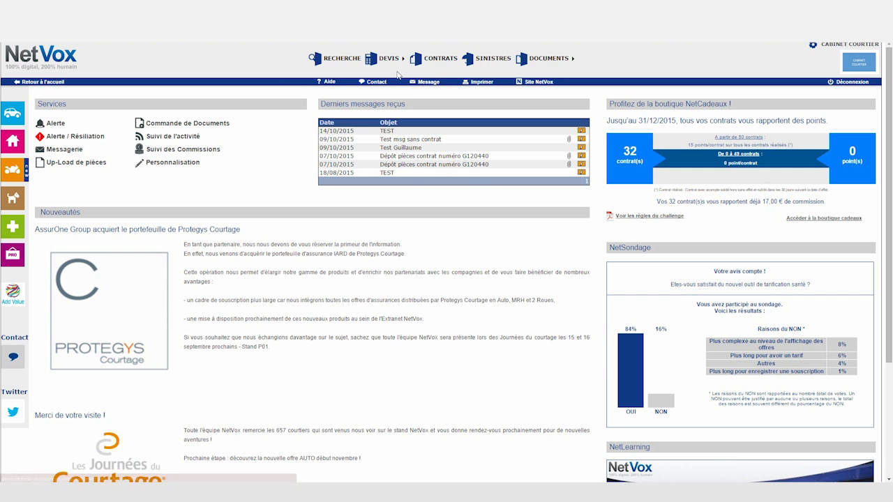
left_click(139, 123)
type("DUPONT")
left_click(141, 130)
left_click(248, 164)
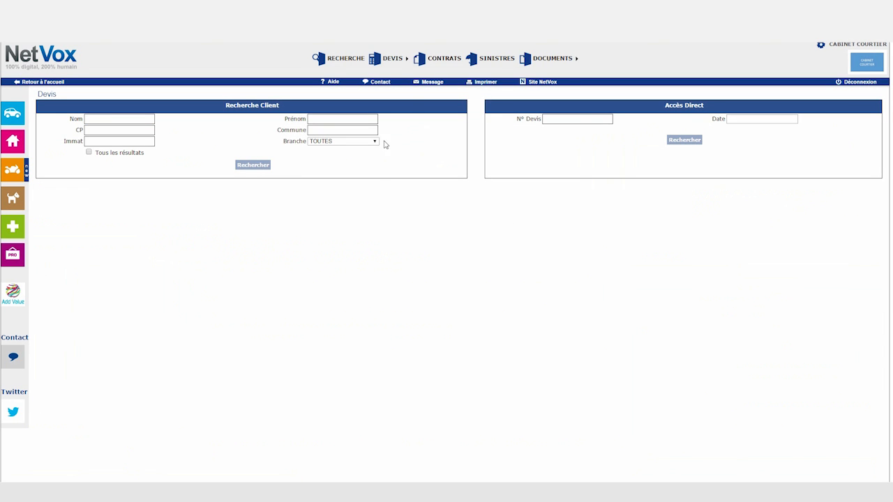
left_click(370, 143)
left_click(335, 156)
left_click(253, 168)
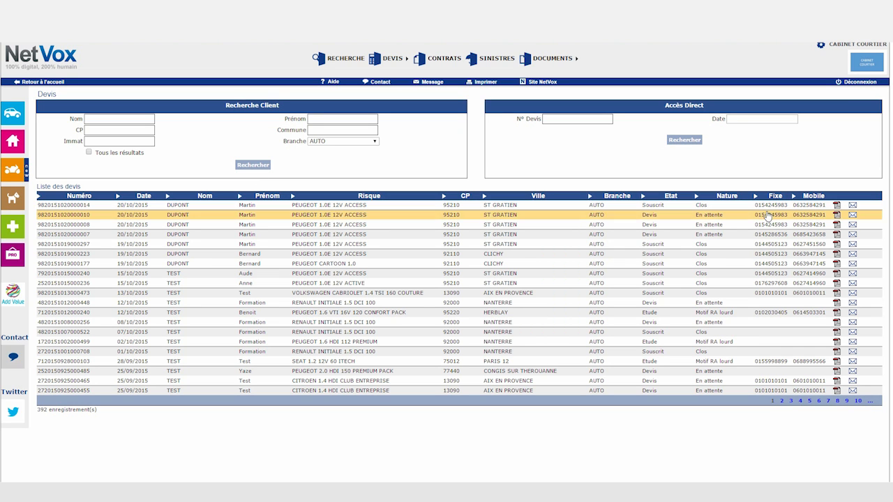
Email the second quote with generated quote and general conditions attachments.
left_click(853, 215)
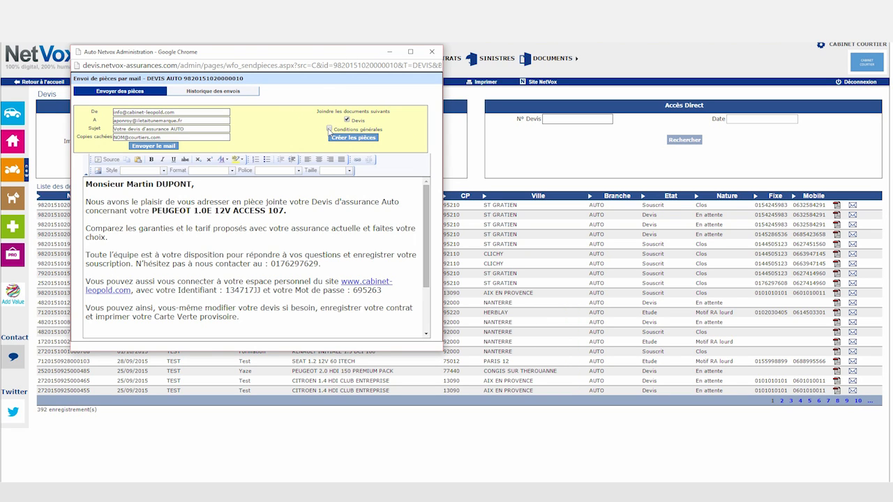
left_click(351, 139)
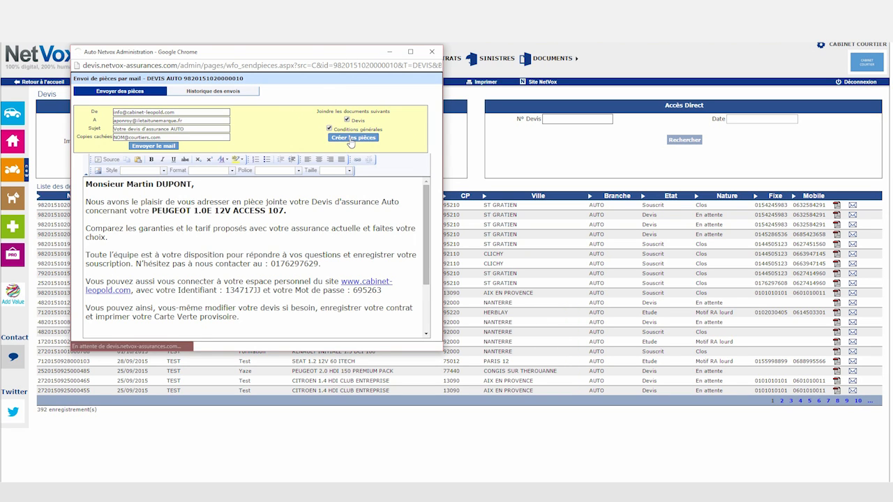
left_click(154, 146)
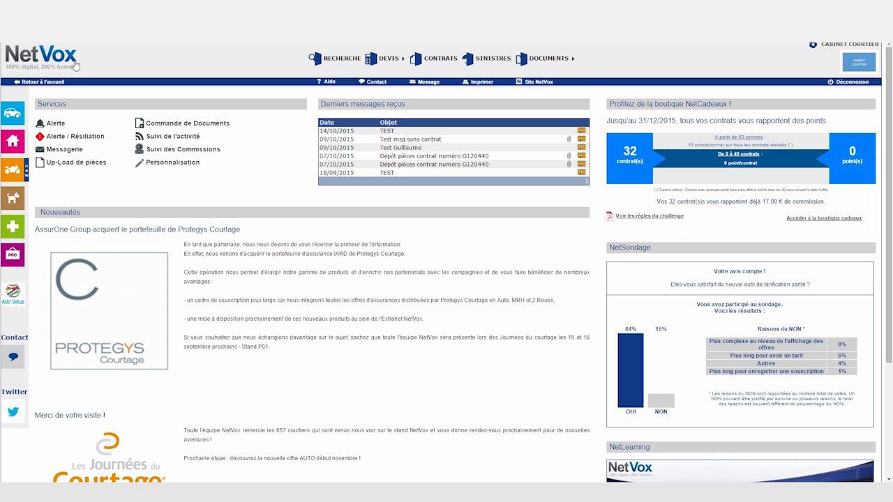
left_click(445, 60)
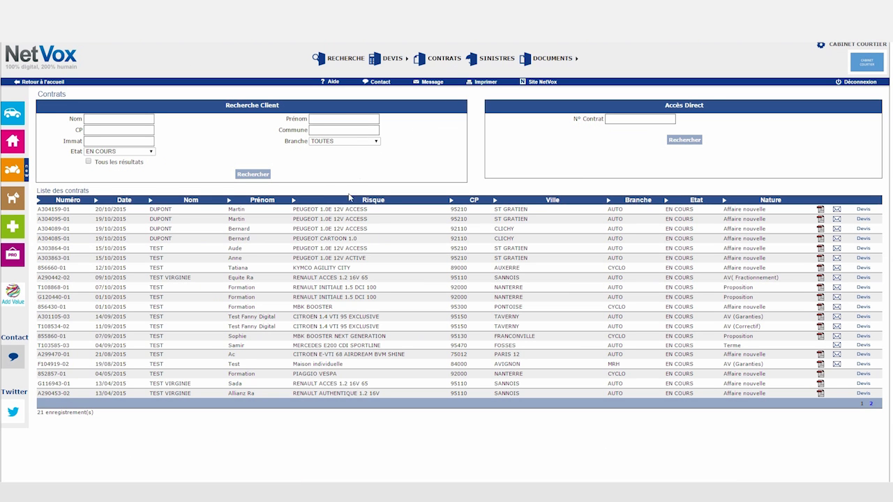
left_click(837, 209)
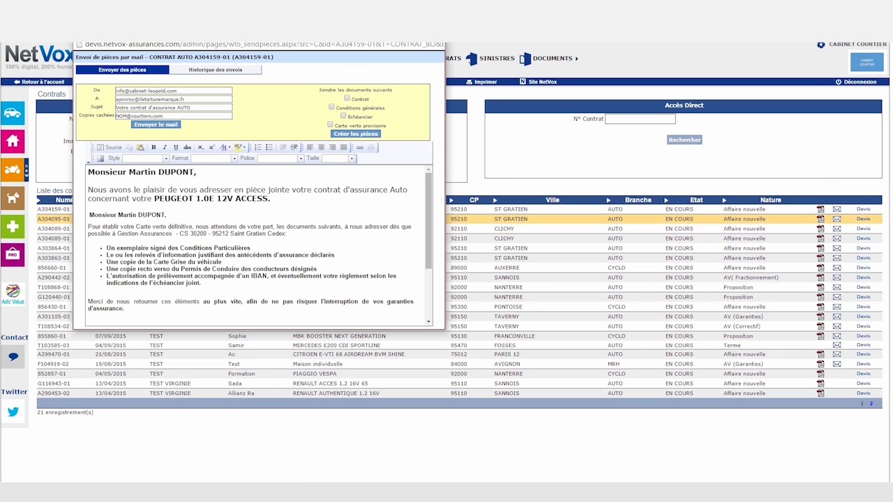
left_click(347, 100)
left_click(364, 135)
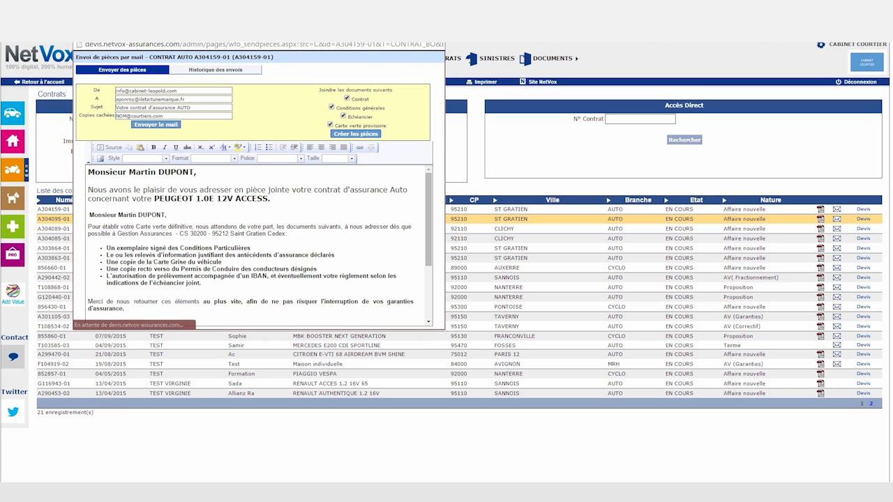
left_click(48, 211)
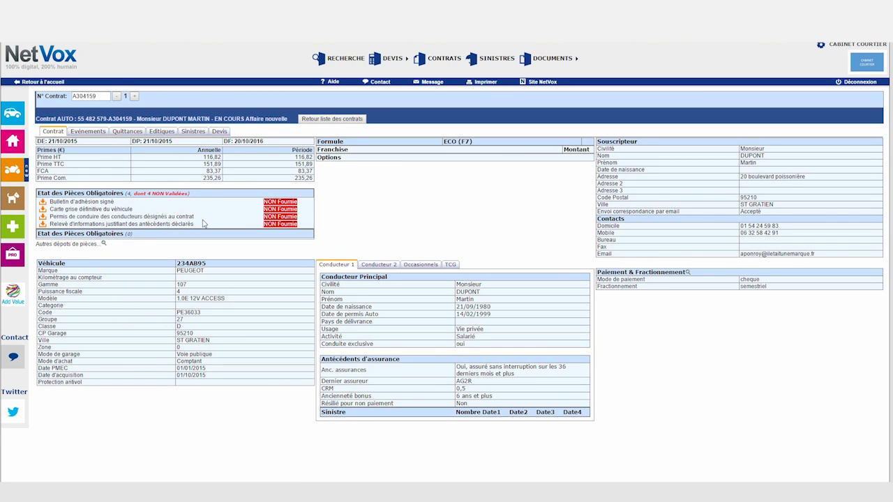
left_click(104, 244)
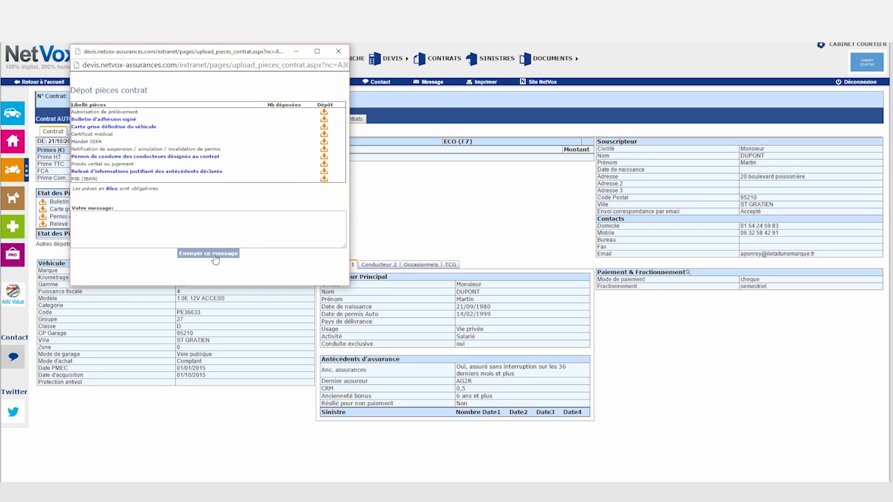
left_click(338, 50)
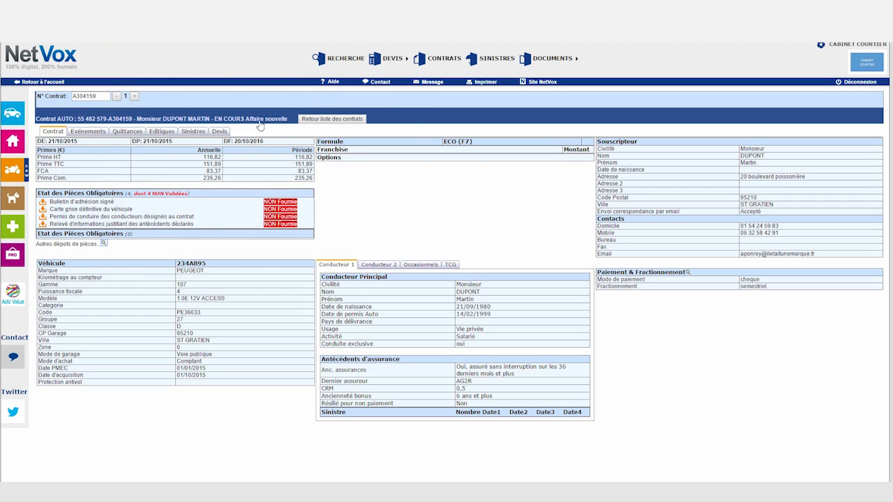
left_click(93, 133)
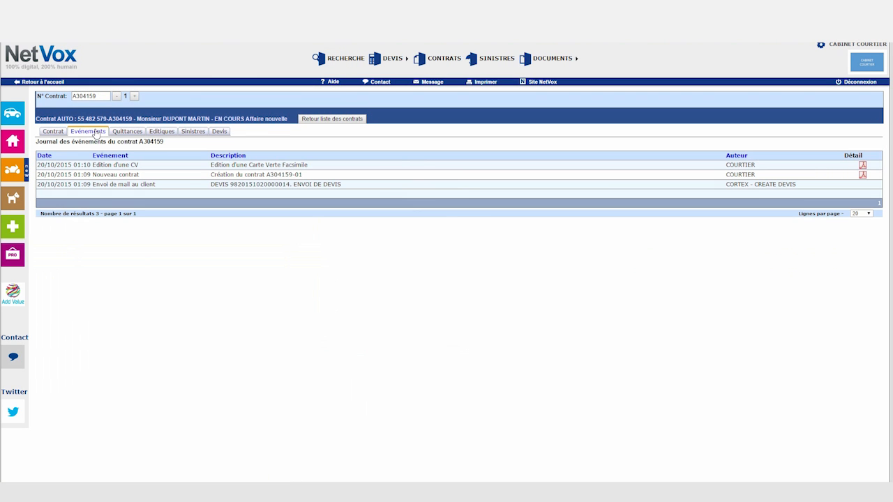
left_click(139, 134)
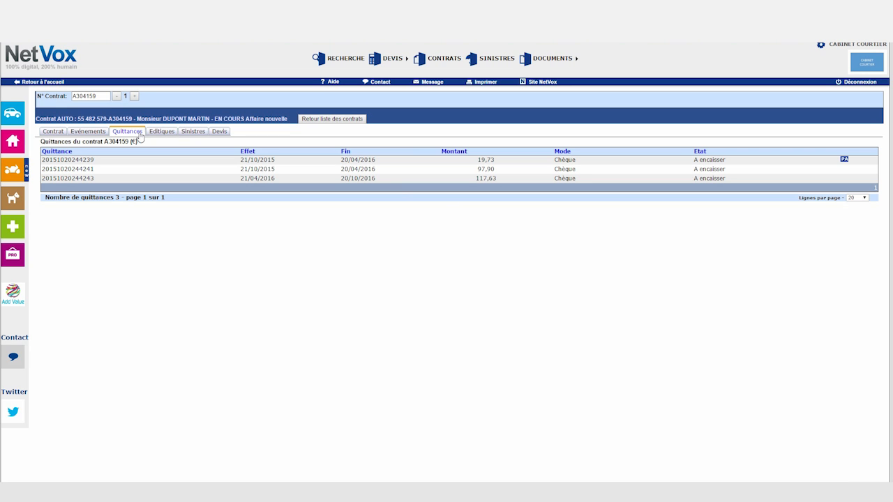
left_click(166, 134)
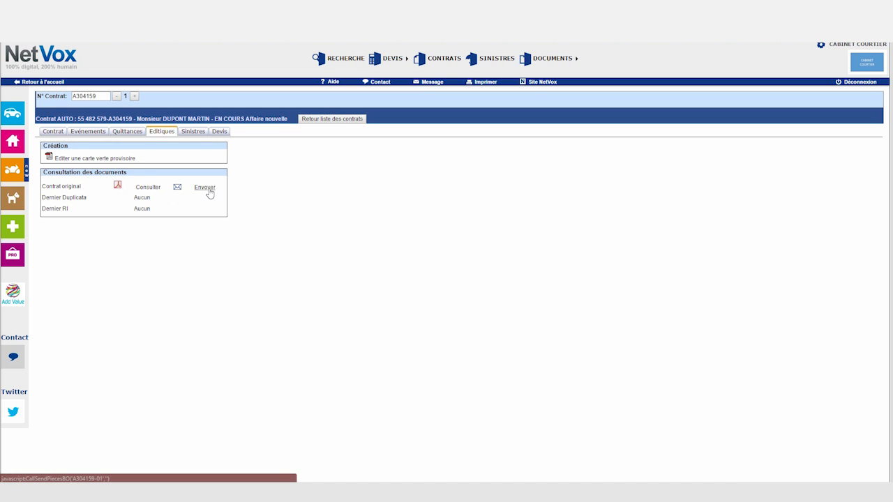
left_click(200, 134)
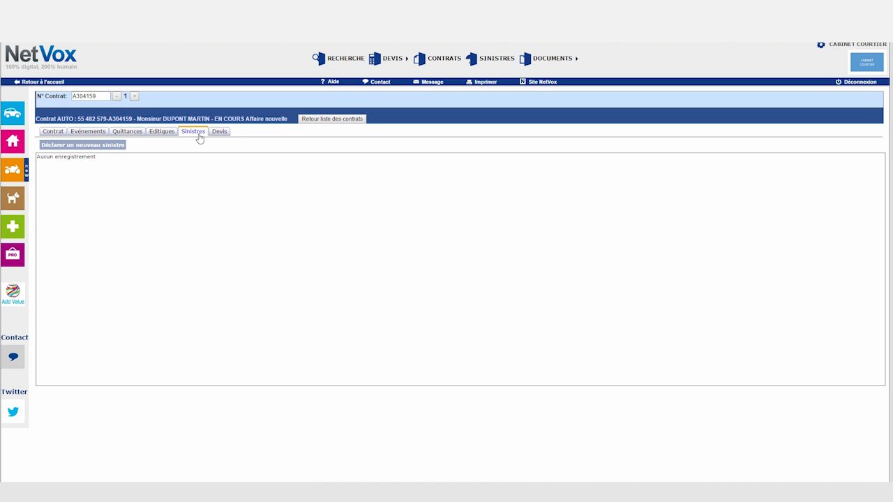
left_click(102, 147)
Enter the incident date, time and place 'PA', declaring vehicle damage of type Dommages sans tiers.
left_click(369, 162)
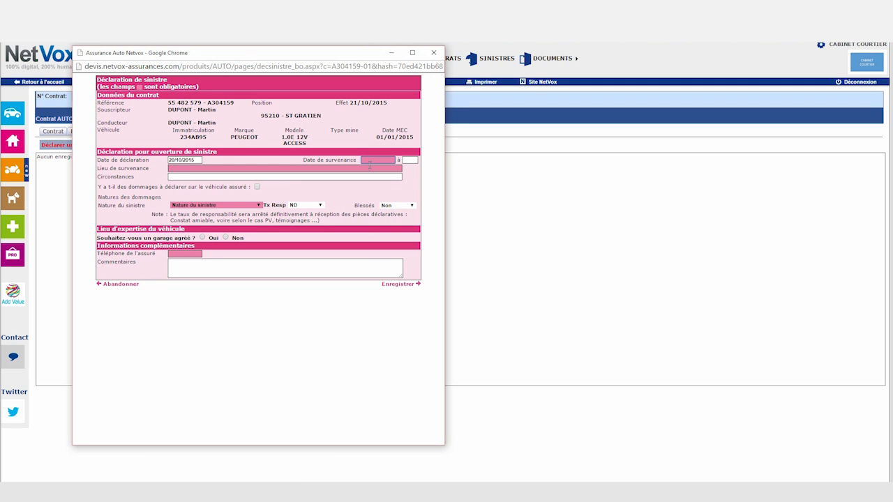
left_click(409, 161)
left_click(343, 172)
type("PARIS")
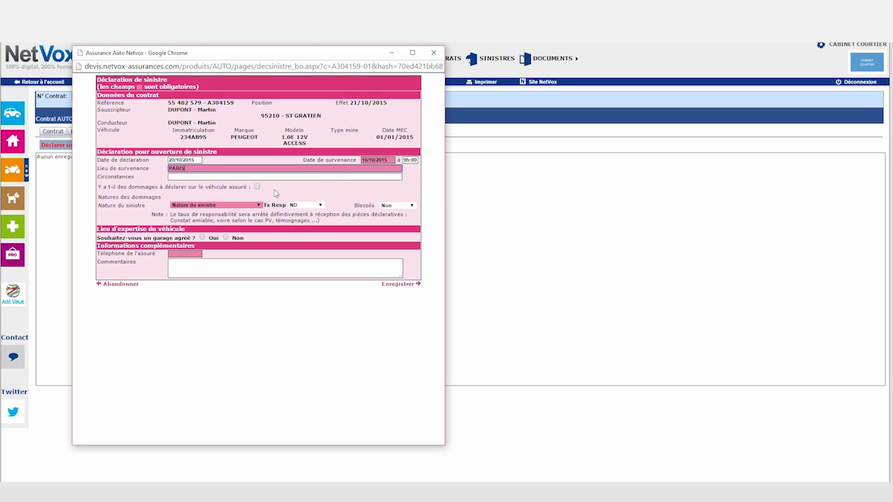
left_click(258, 187)
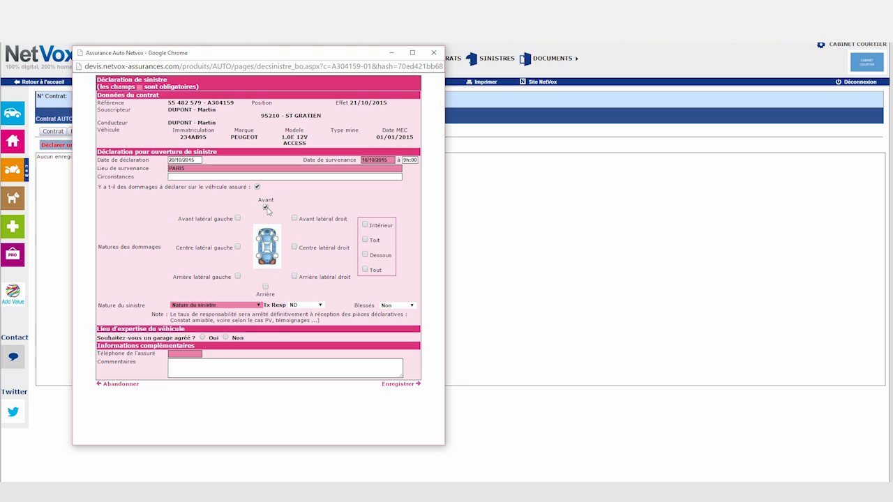
left_click(252, 306)
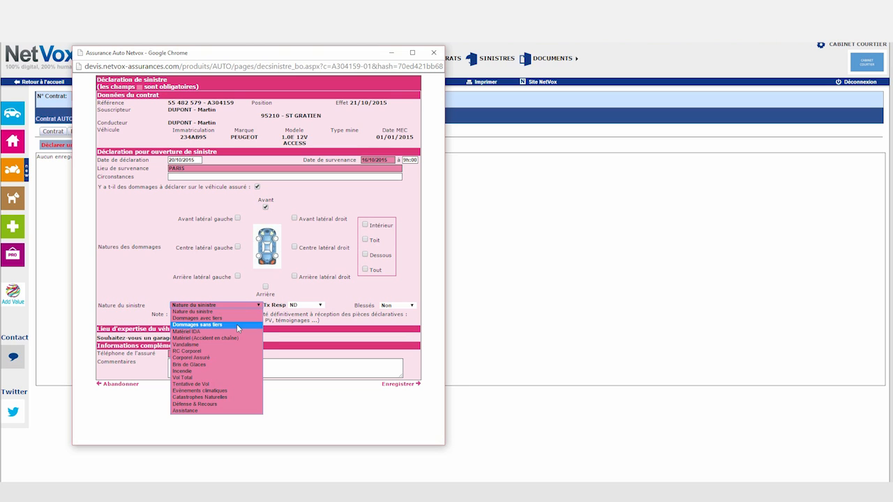
left_click(237, 324)
Request an approved garage near 95210 within 20 km and choose AD CARROSSERIE ATEO.
left_click(202, 338)
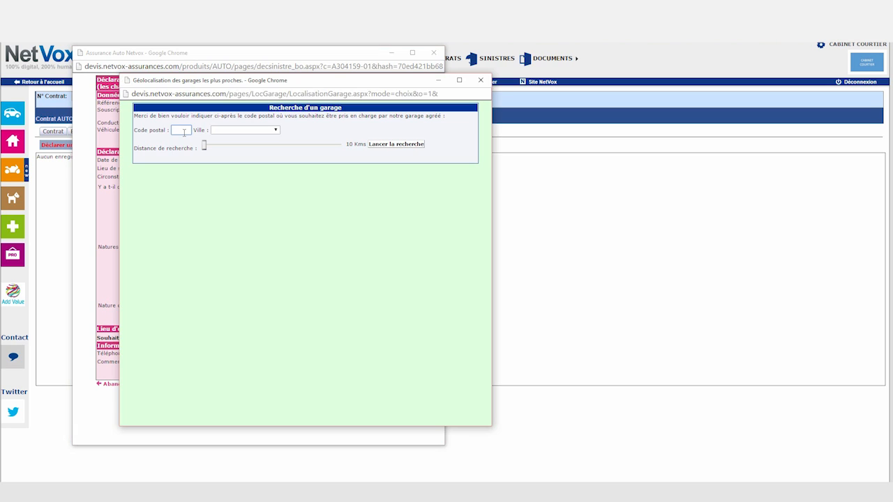
left_click(185, 133)
type("95210")
mouse_move(206, 149)
left_mouse_down()
mouse_move(235, 146)
mouse_move(222, 147)
left_mouse_up()
left_click(386, 145)
left_click(438, 191)
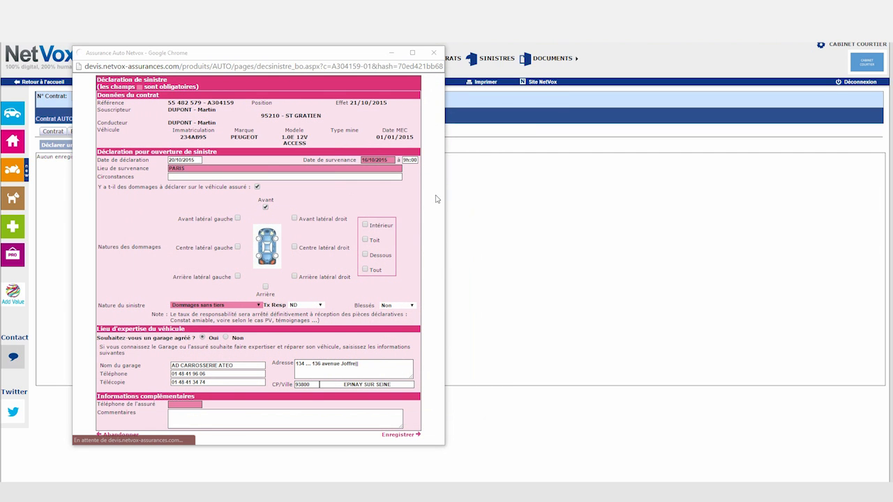
Set expertise date Wednesday 21/10/2015, enter the insured's phone, save the claim, and show the Devis page.
scroll(427, 386, "down", 1)
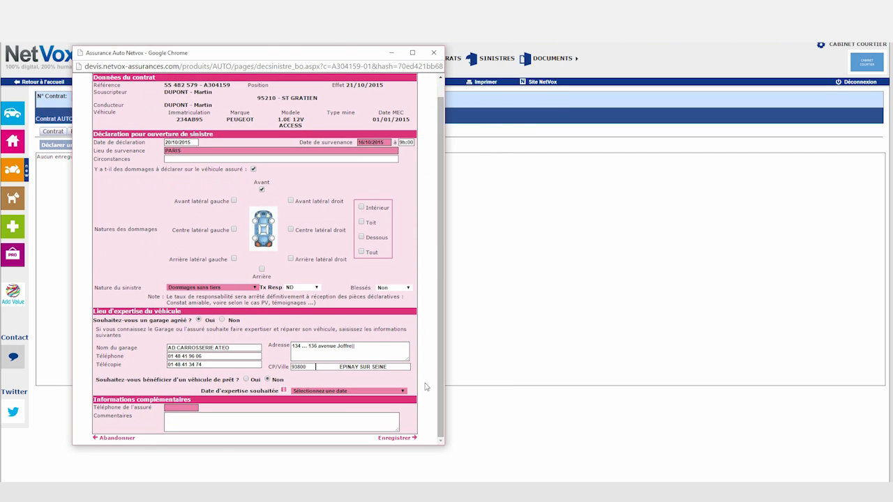
left_click(328, 390)
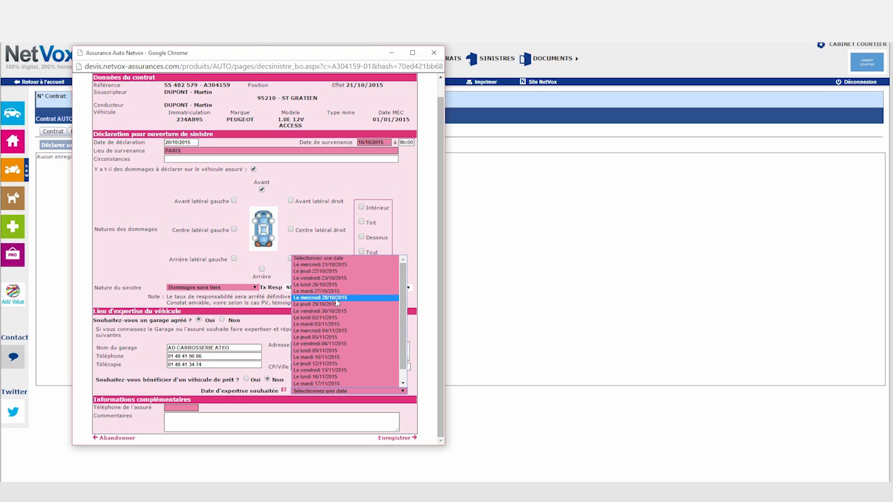
left_click(335, 269)
left_click(178, 408)
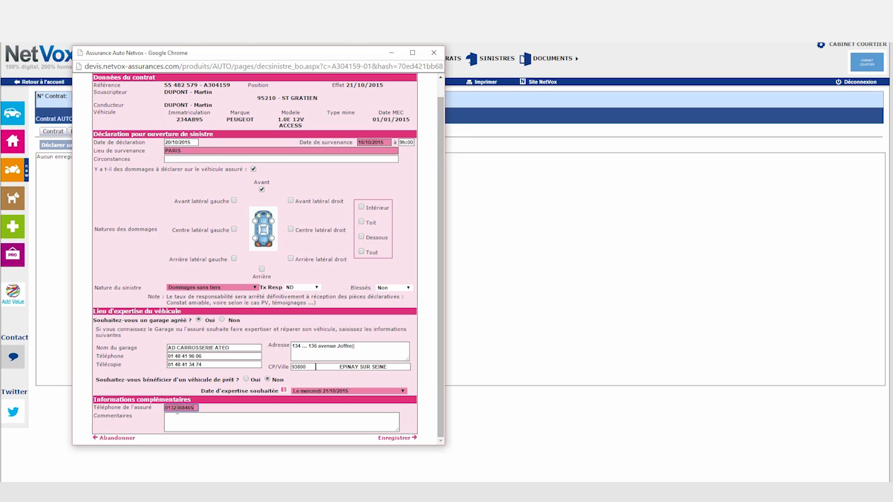
left_click(394, 438)
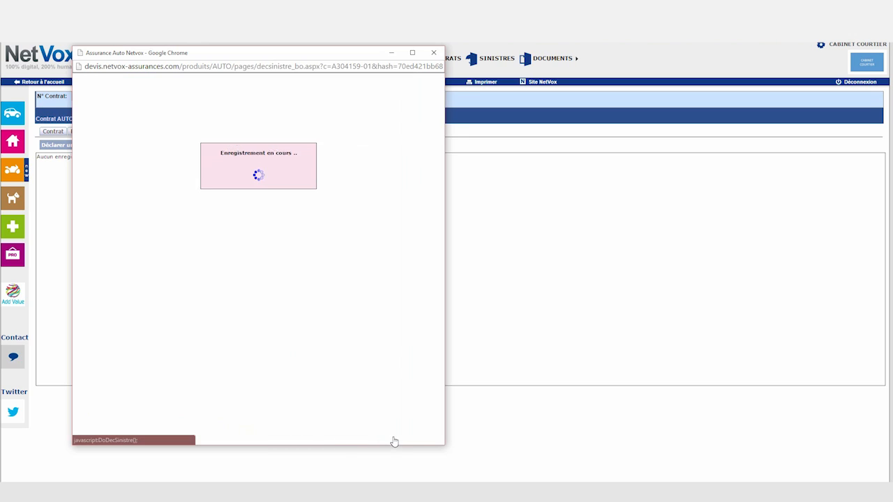
left_click(218, 132)
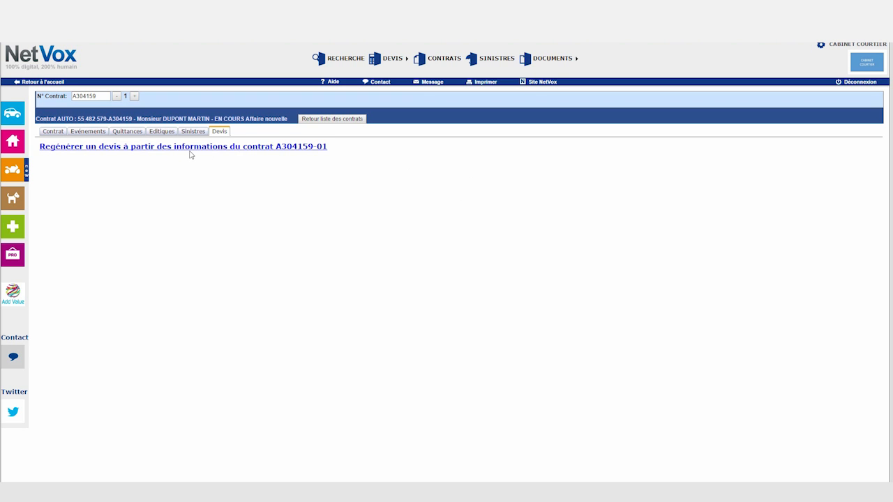
Return to the home page and open Aide > Guide tarification auto.
left_click(53, 60)
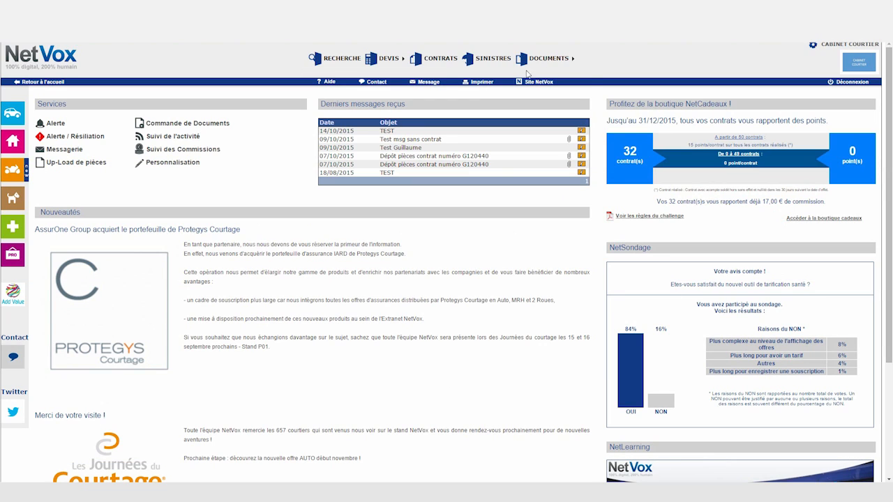
mouse_move(571, 60)
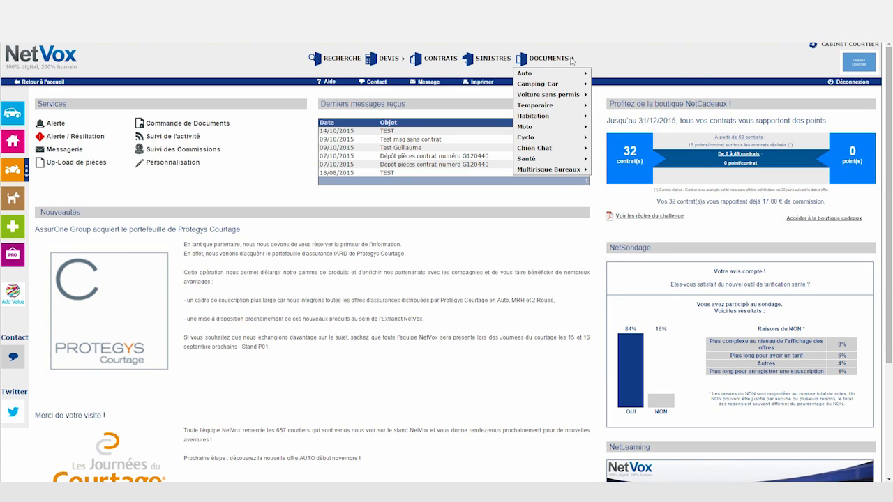
mouse_move(574, 77)
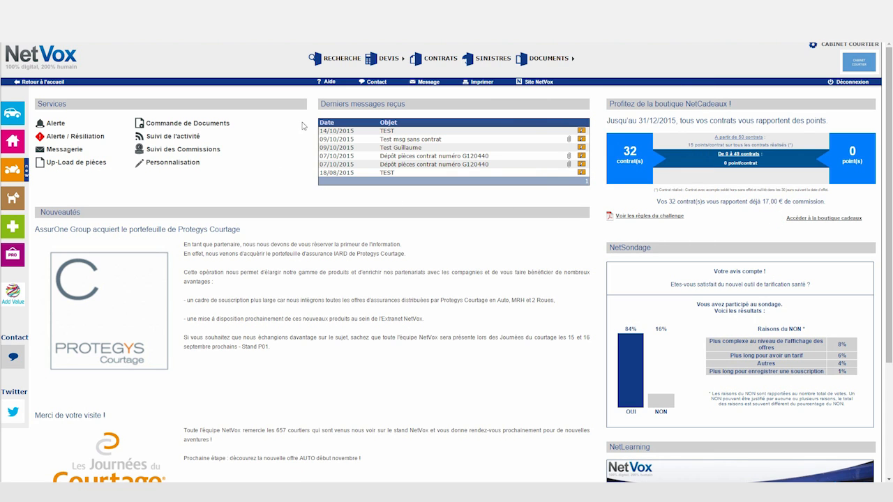
mouse_move(327, 82)
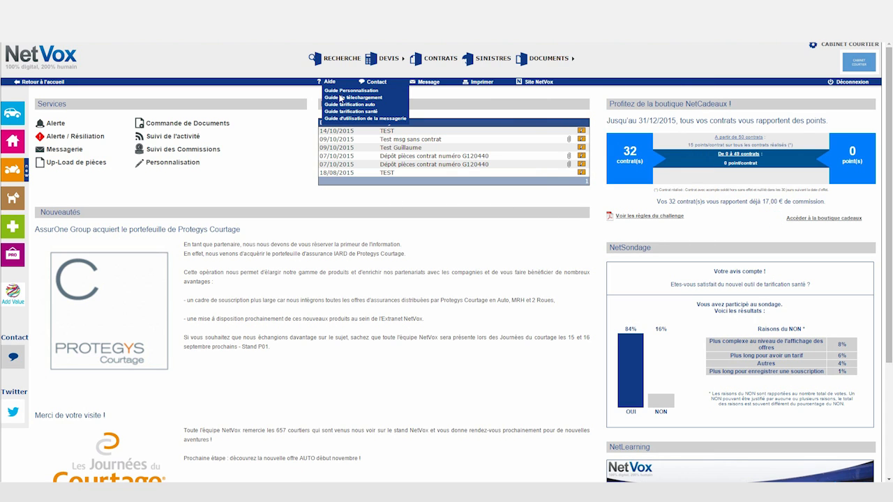
left_click(347, 105)
Scroll through the pricing guide PDF, close it, and bring up the Messagerie form.
mouse_move(54, 129)
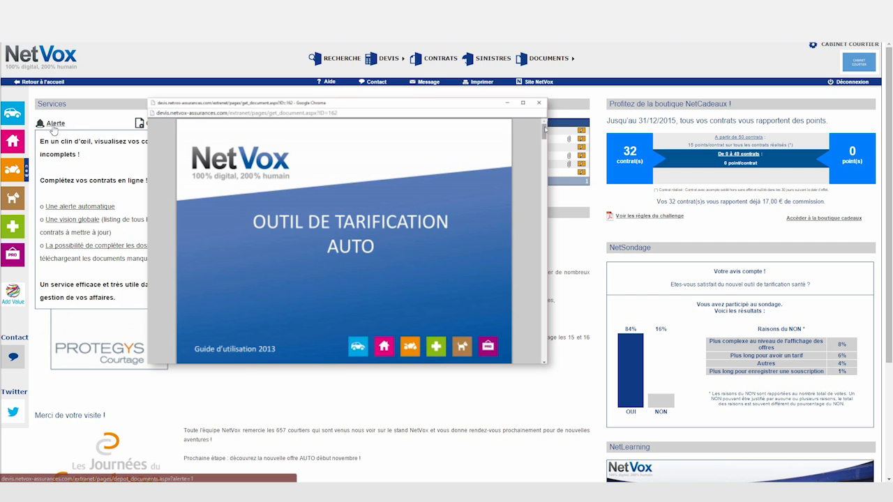
left_click_drag(545, 131, 545, 162)
left_click(539, 103)
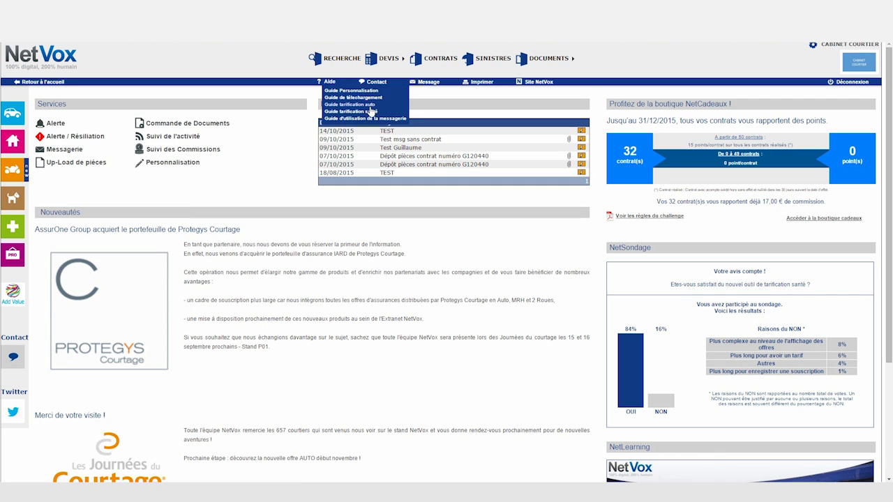
left_click(428, 83)
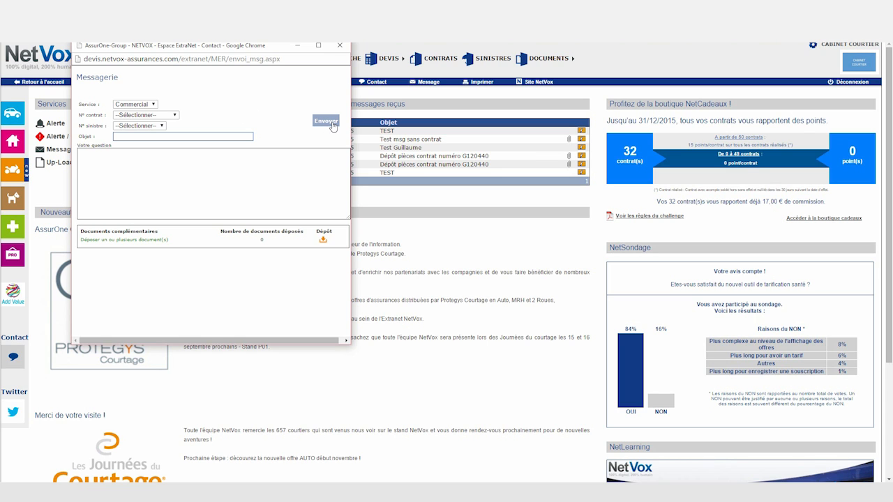
left_click(340, 49)
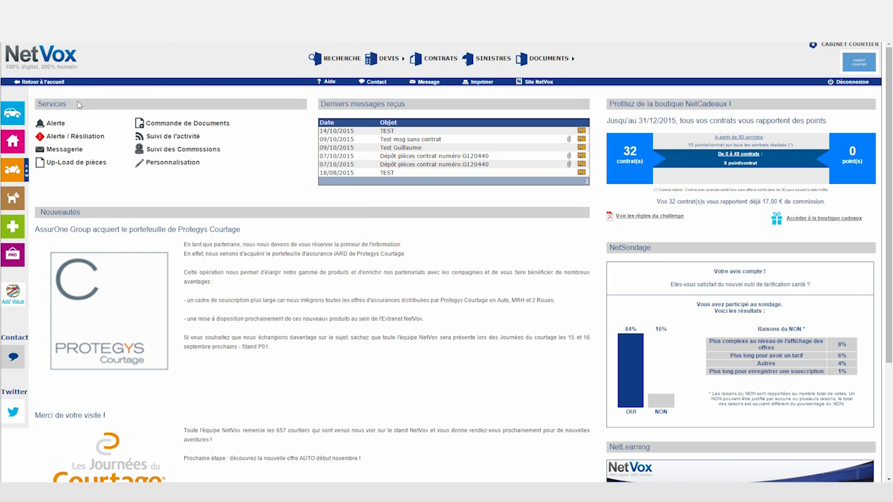
left_click(53, 129)
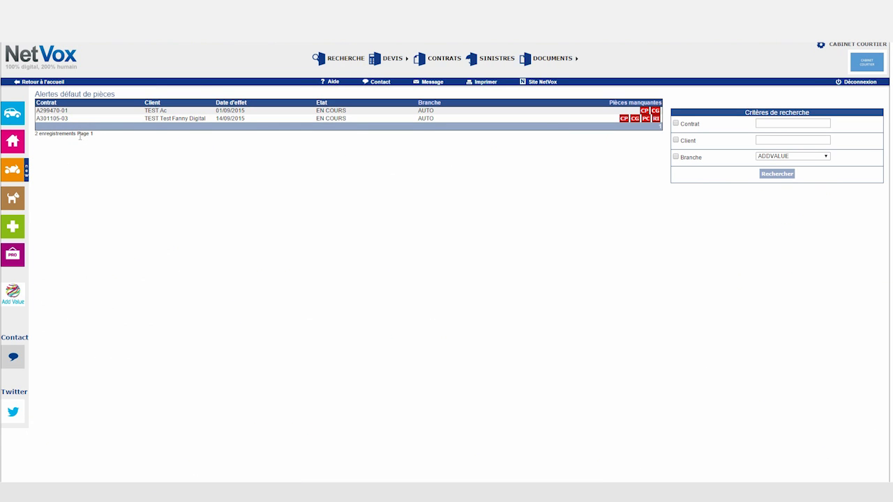
left_click(62, 111)
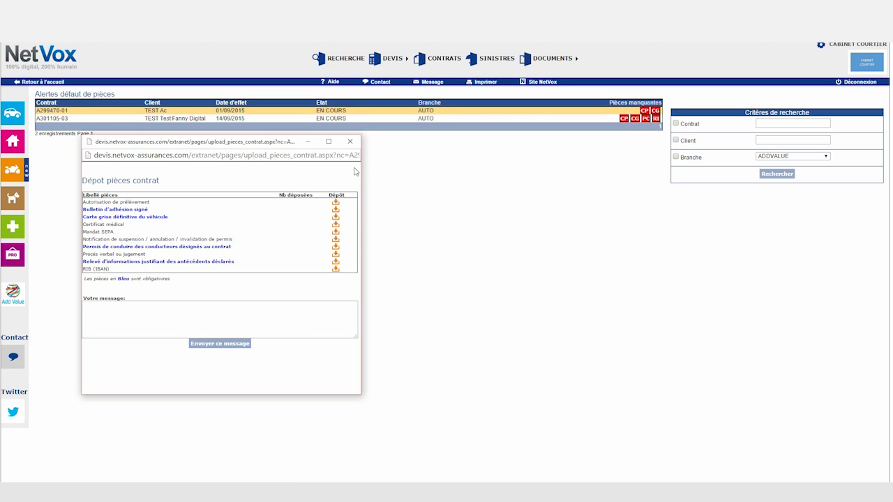
left_click(350, 142)
left_click(47, 53)
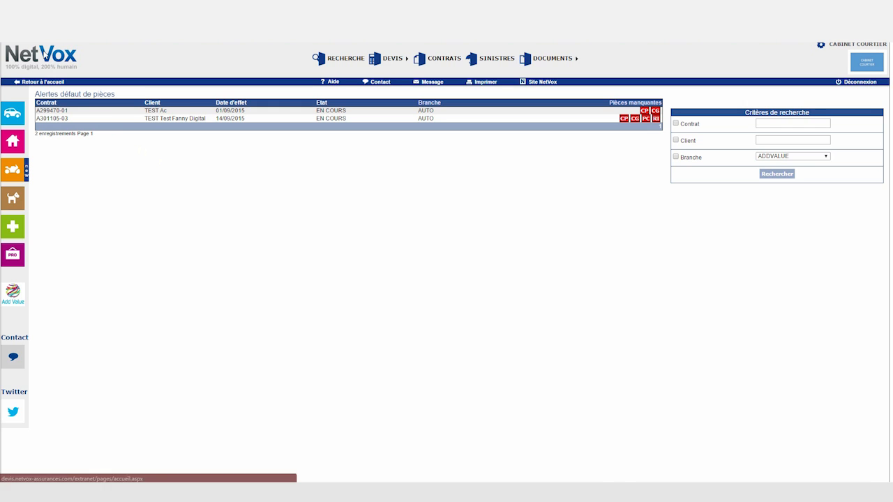
View Suivi des Commissions, then scroll through the Personnalisation settings page and return home.
left_click(214, 149)
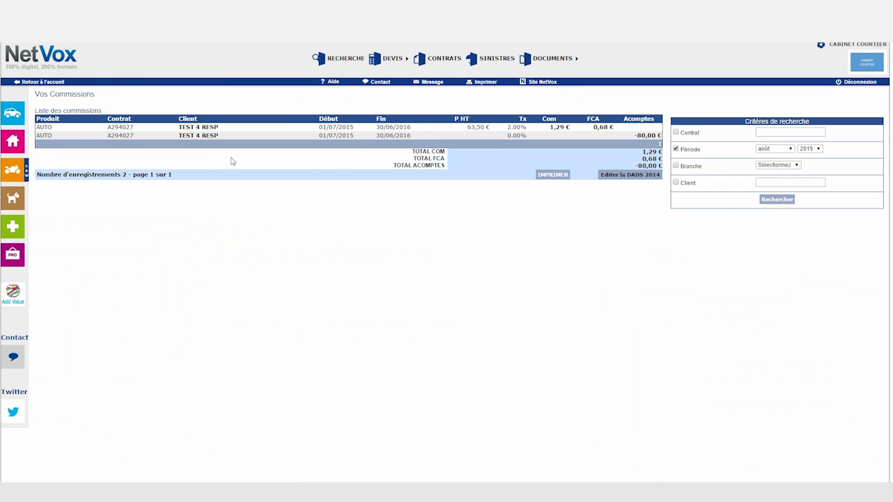
left_click(66, 68)
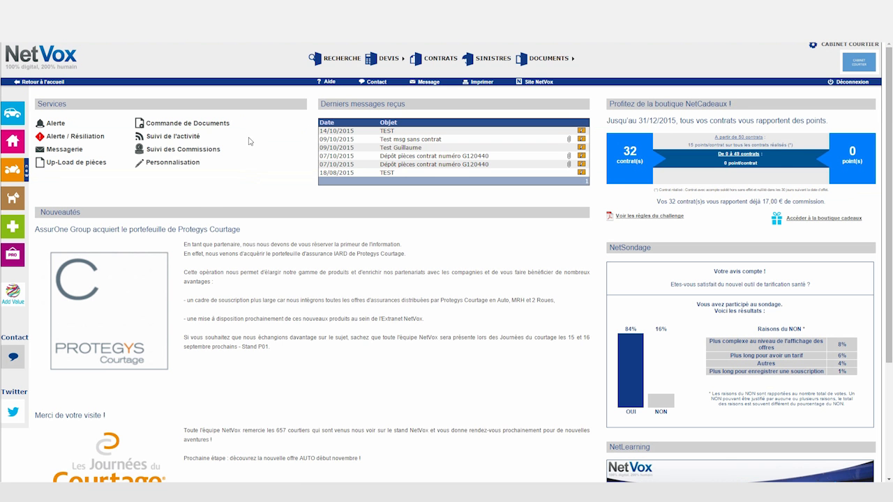
left_click(181, 163)
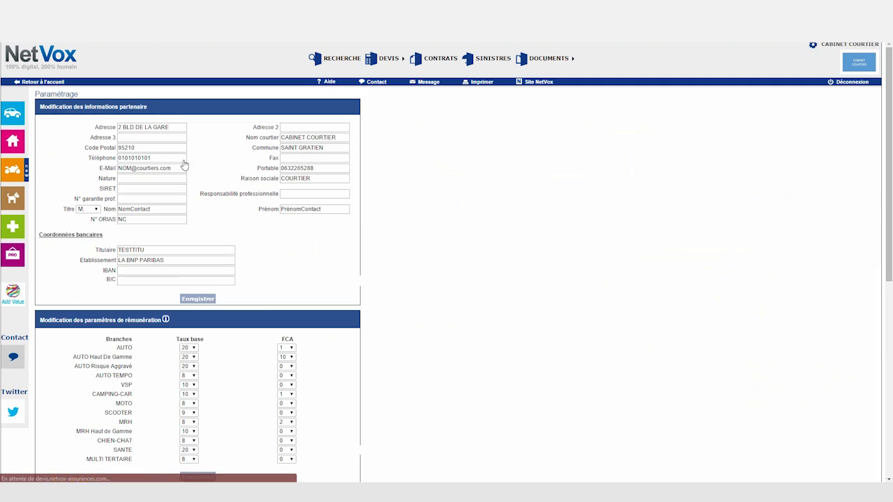
scroll(279, 251, "down", 3)
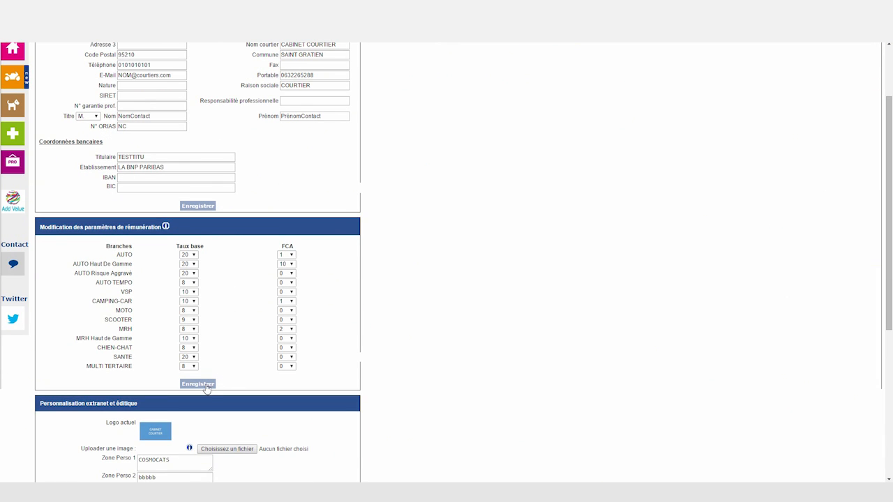
scroll(240, 285, "up", 2)
left_click(59, 52)
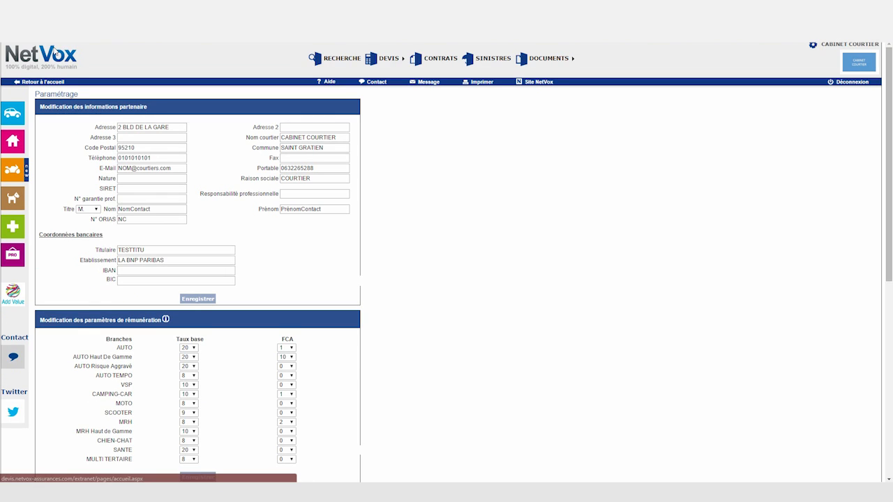
scroll(264, 201, "down", 2)
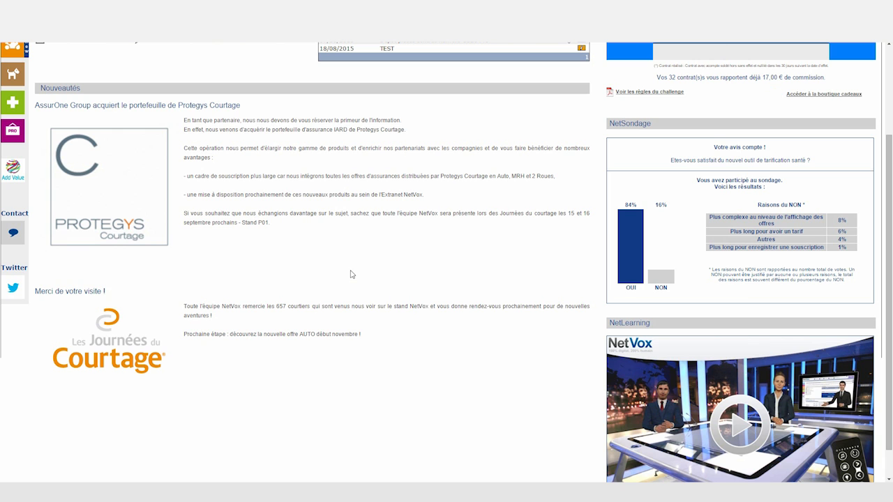
Scroll to the top and choose 'Accéder à la boutique cadeaux' in the NetCadeaux panel.
scroll(349, 272, "up", 2)
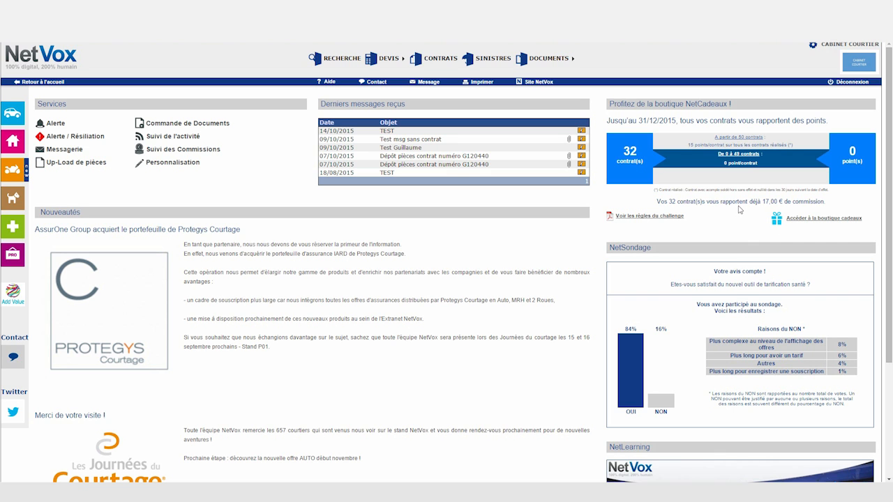
left_click(817, 218)
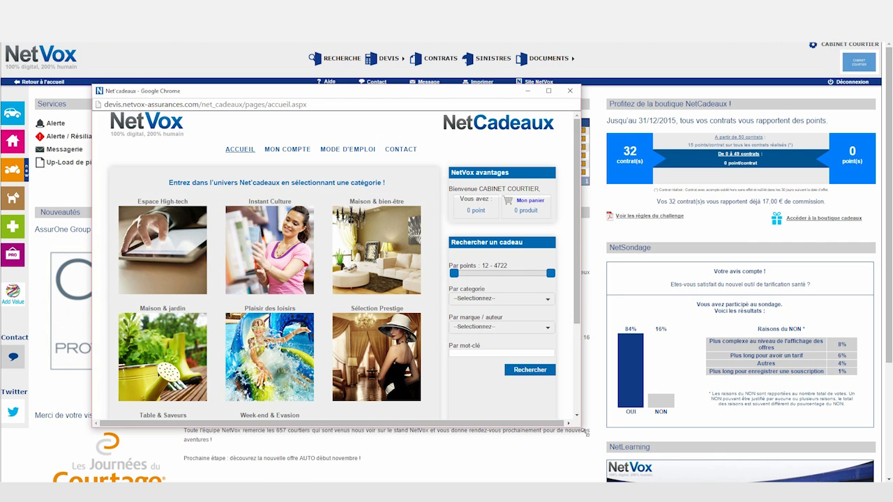